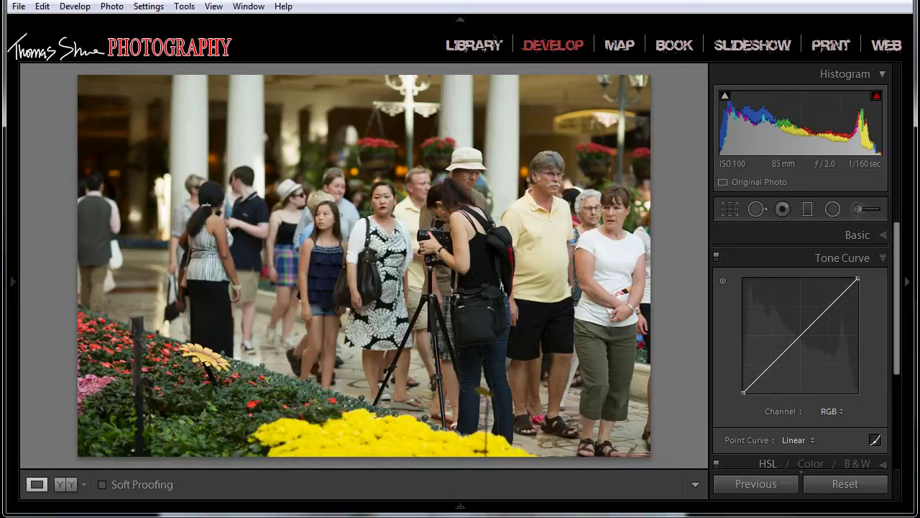
Switch to the Color Wheel image in Windows Photo Viewer to examine the opposing colours, and move its window out of the way.
key(alt+Tab)
drag(315, 122, 376, 125)
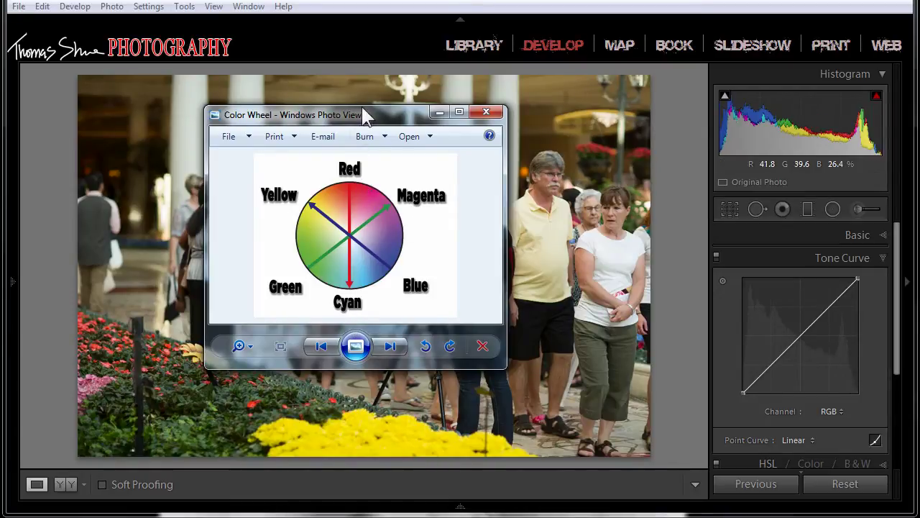
drag(384, 126, 0, 302)
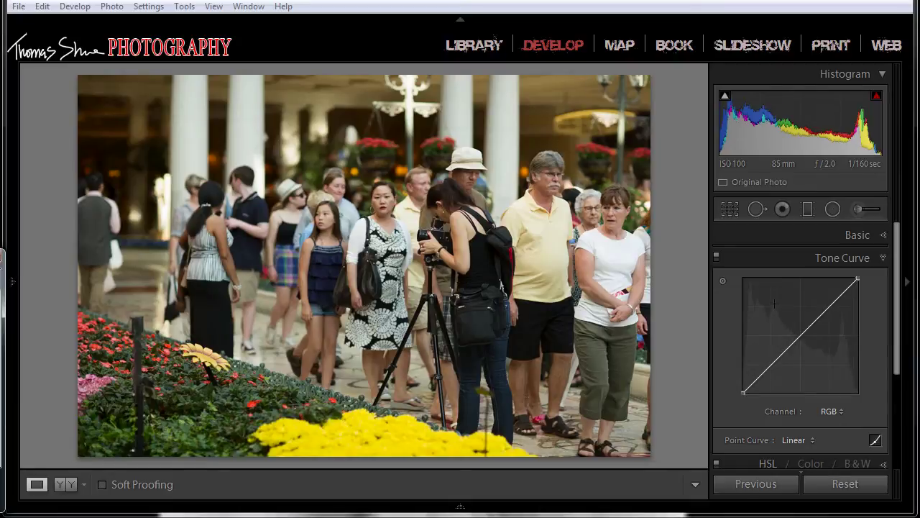
Add midtone, highlight and shadow points to the RGB tone curve and lower the shadow point to about 24.7 / 20.0 %.
mouse_move(796, 334)
mouse_down()
mouse_move(798, 317)
mouse_move(797, 345)
mouse_move(807, 352)
mouse_move(803, 328)
mouse_move(812, 363)
mouse_move(799, 338)
mouse_up()
double_click(799, 338)
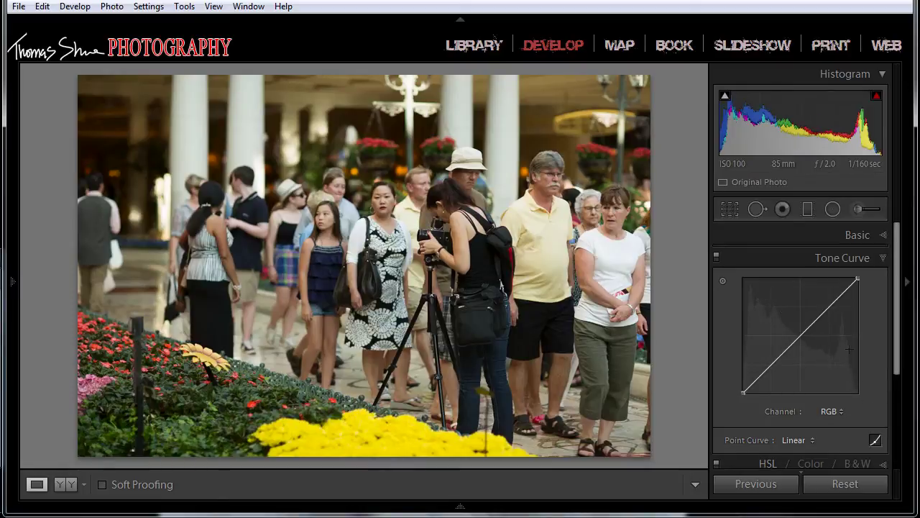
click(801, 335)
click(831, 304)
click(770, 368)
drag(770, 367, 770, 371)
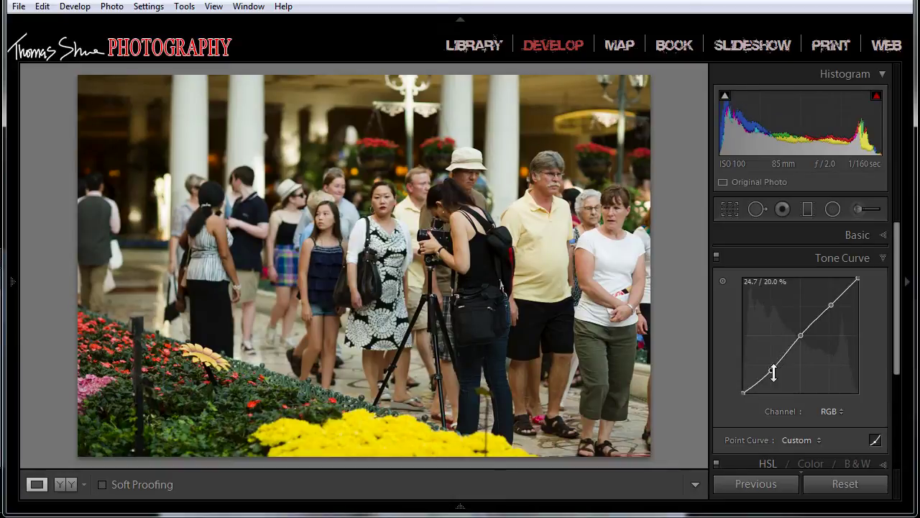
Raise the RGB curve's midtone and highlight points slightly and remove the highlight point.
drag(801, 336, 800, 333)
drag(830, 305, 828, 299)
double_click(827, 299)
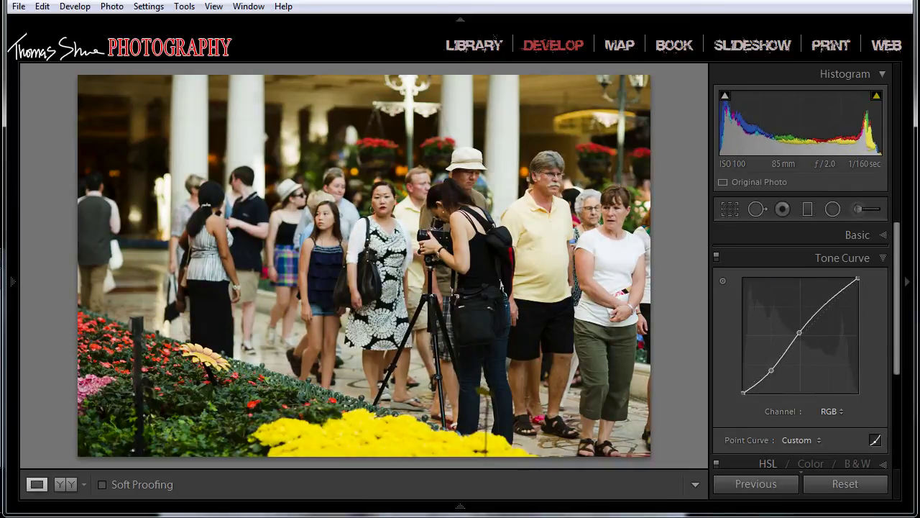
Pull the RGB curve's midtone point far into the highlight range to distort the curve, and reset the point curve to Linear.
drag(800, 332, 855, 354)
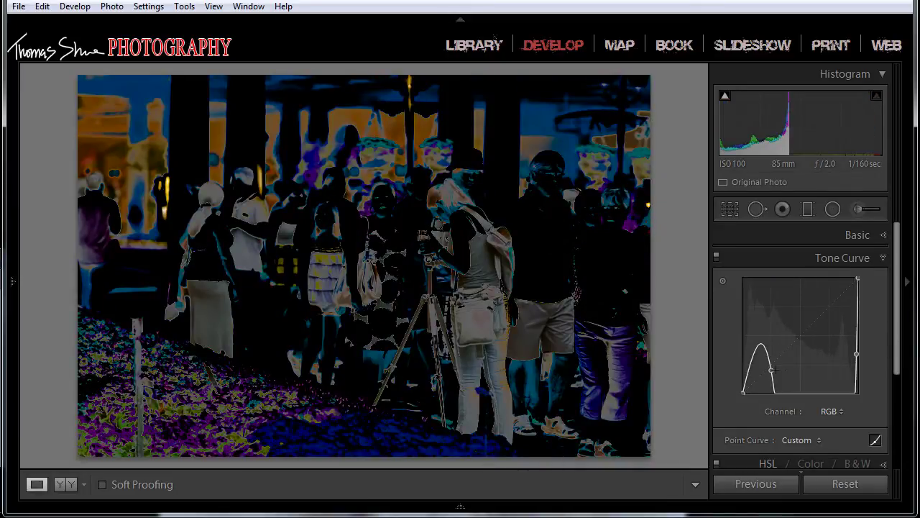
click(818, 438)
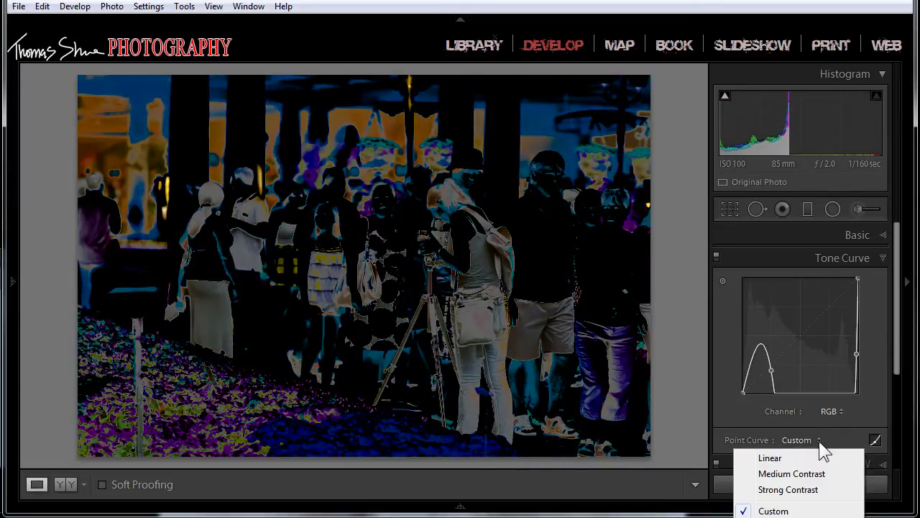
click(770, 457)
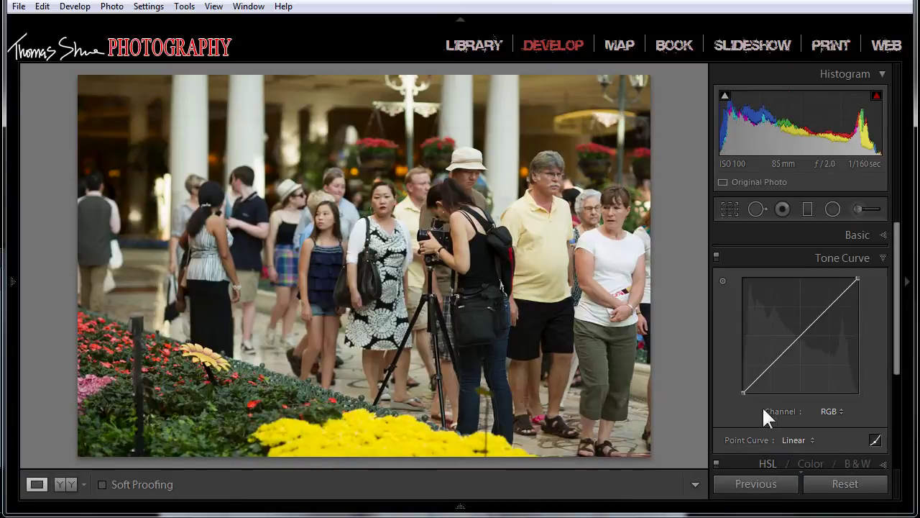
Add three anchor points to the RGB curve: one at the midpoint and two in the lower half, the lowest at about 13.3 %.
click(800, 335)
click(779, 357)
click(758, 378)
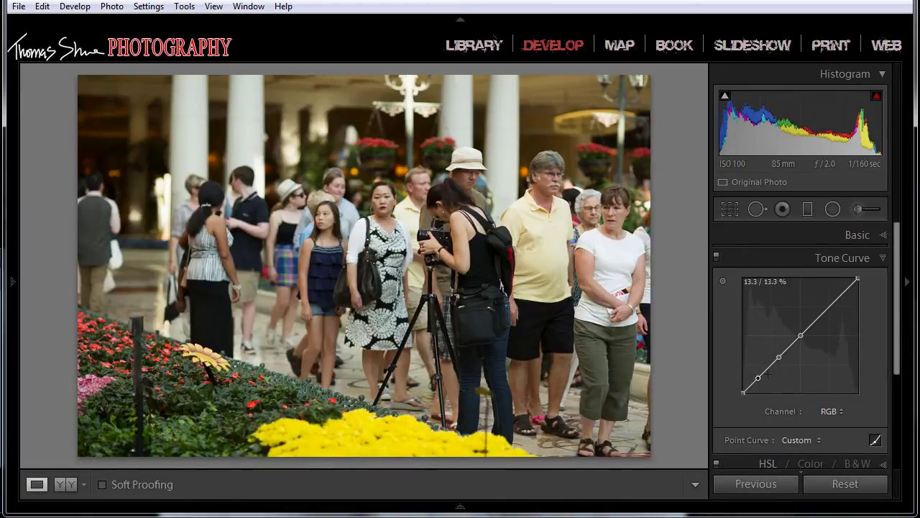
Add three points to the RGB curve's upper half, shift one to about 77.3 / 76.9 %, and reset the point curve to Linear.
drag(830, 305, 828, 305)
click(817, 316)
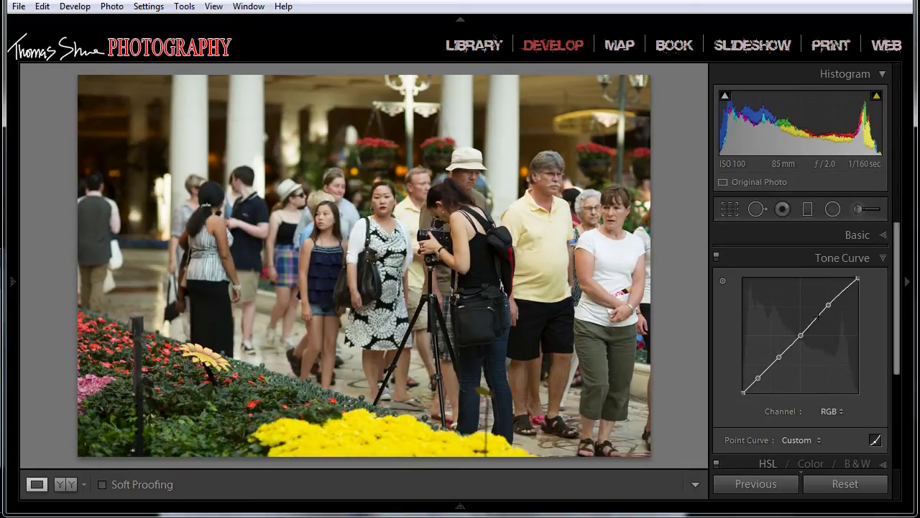
click(845, 288)
mouse_move(828, 305)
mouse_down()
mouse_move(833, 312)
mouse_move(832, 304)
mouse_up()
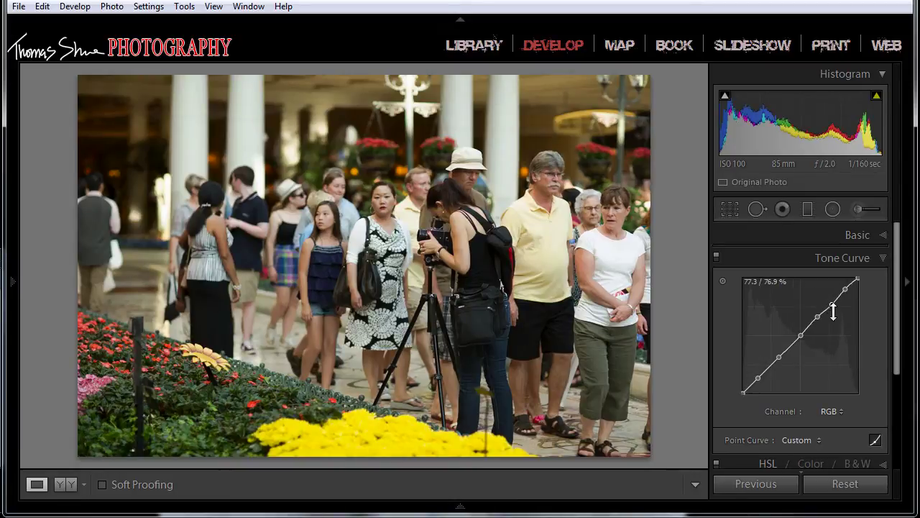
click(815, 439)
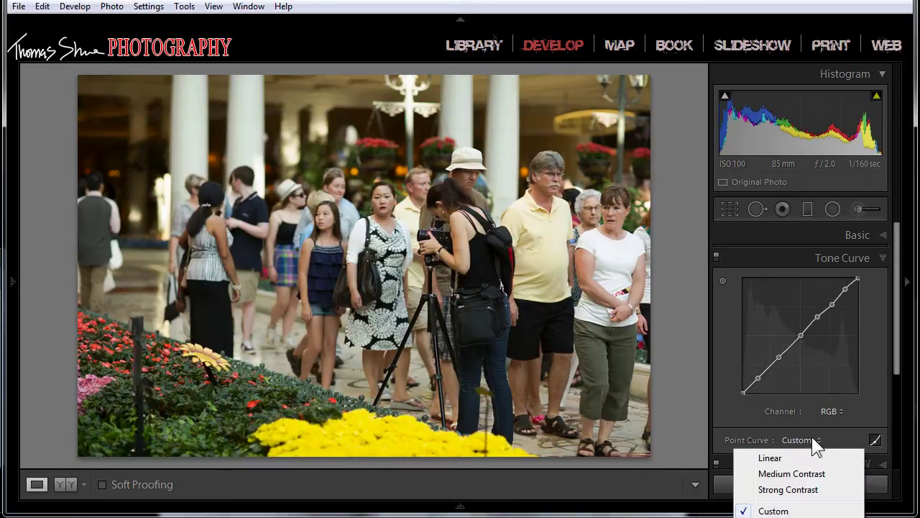
click(789, 455)
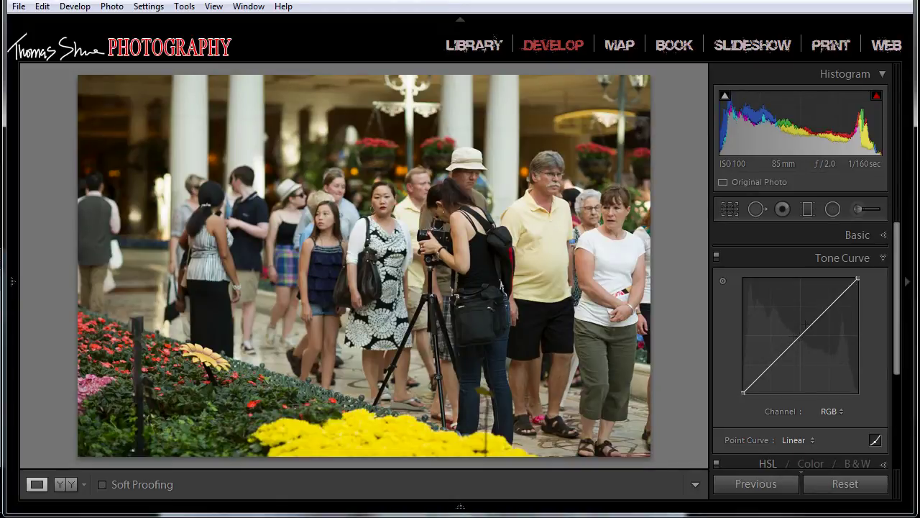
Add a highlight point to the RGB curve and raise it to about 69.8 / 81.6 % to brighten the photo.
click(828, 308)
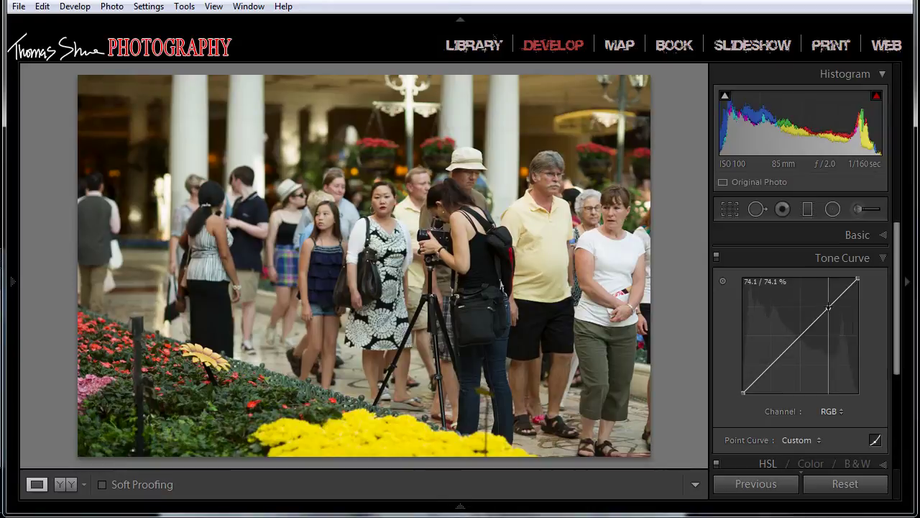
drag(828, 308, 829, 309)
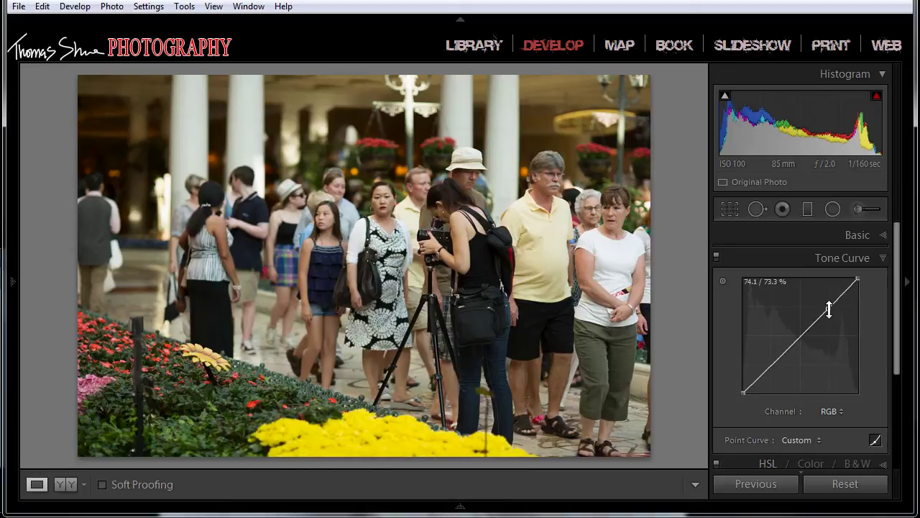
drag(829, 309, 823, 299)
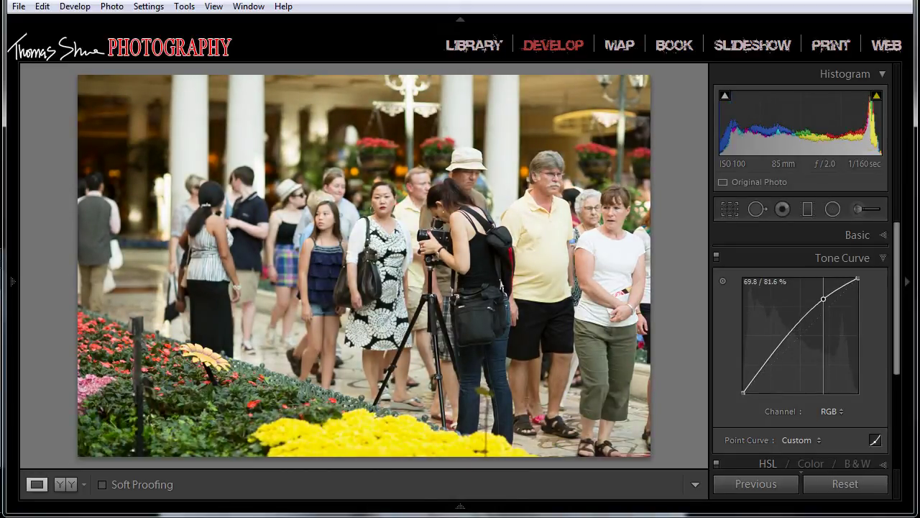
Add a shadow point to the RGB curve, lower it to about 23.9 / 12.2 % for an S-curve, and reset the point curve to Linear.
click(765, 365)
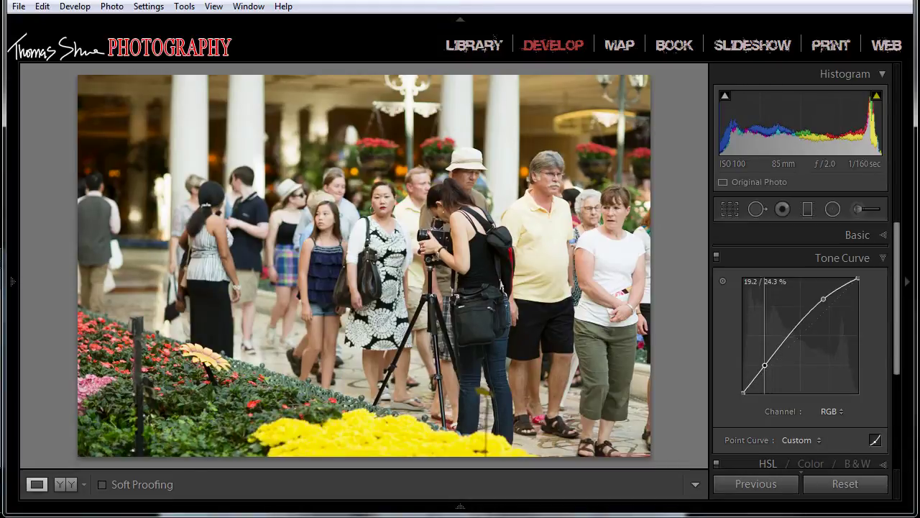
drag(765, 364, 769, 375)
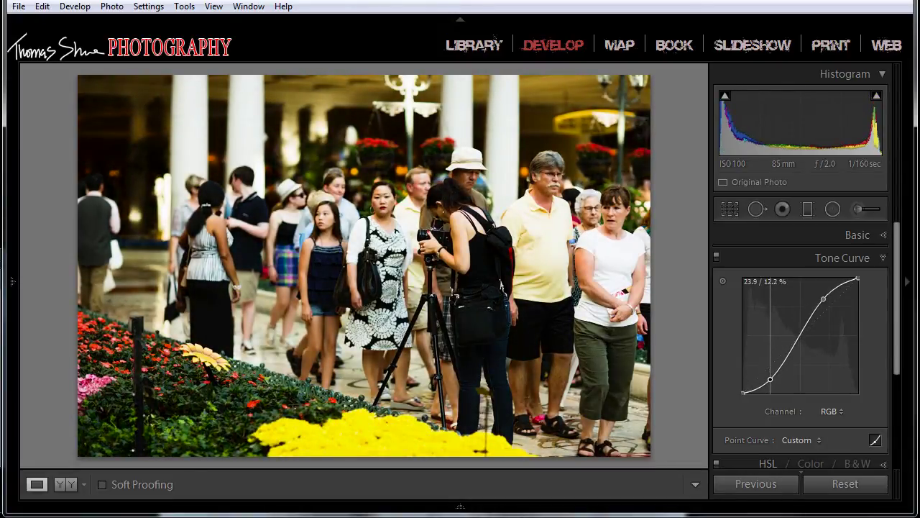
drag(770, 379, 769, 380)
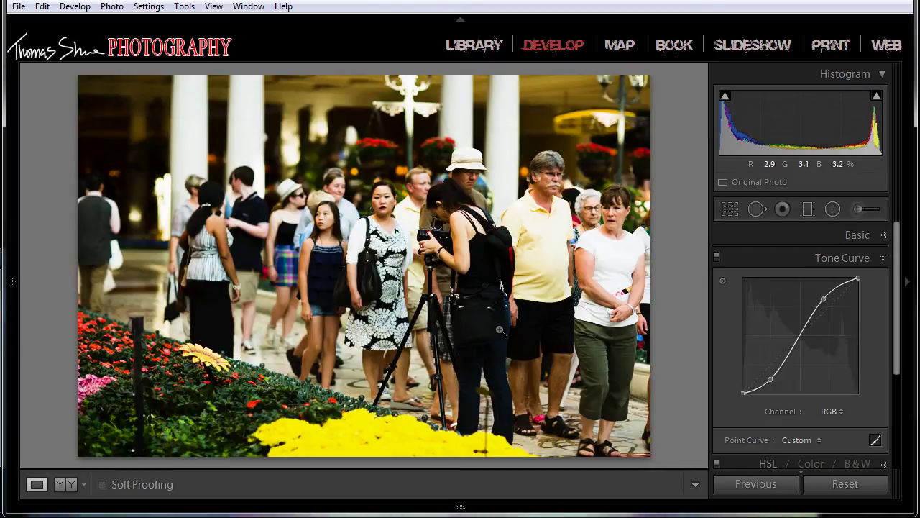
click(816, 439)
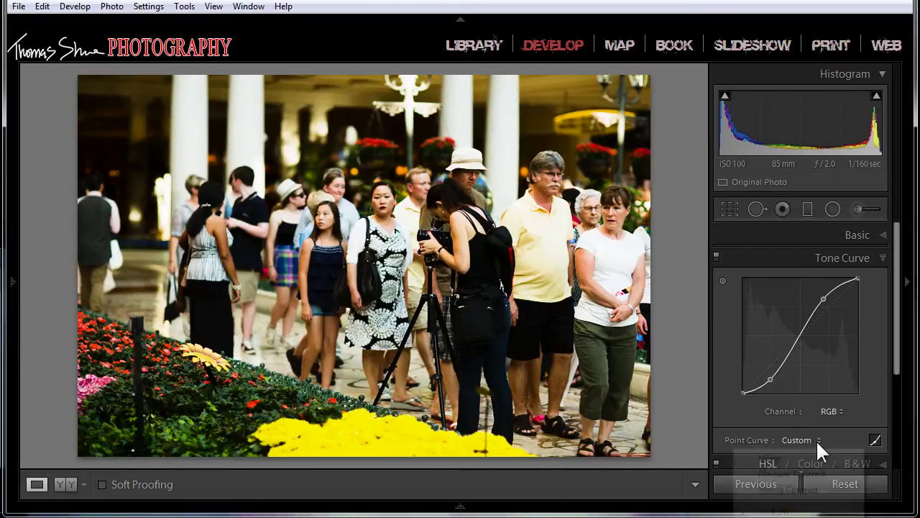
click(787, 456)
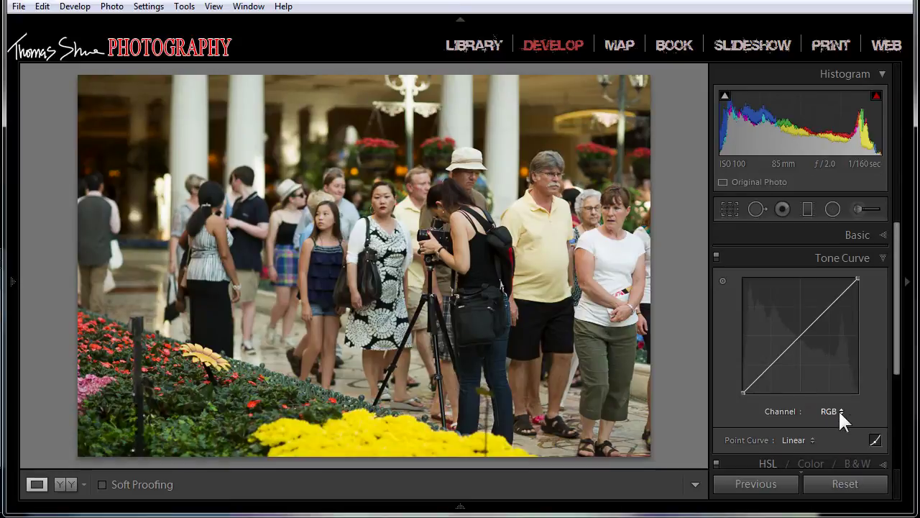
Set the tone curve channel to Red and consult the Color Wheel image for red's opposite colour, moving its window out of the way.
click(839, 409)
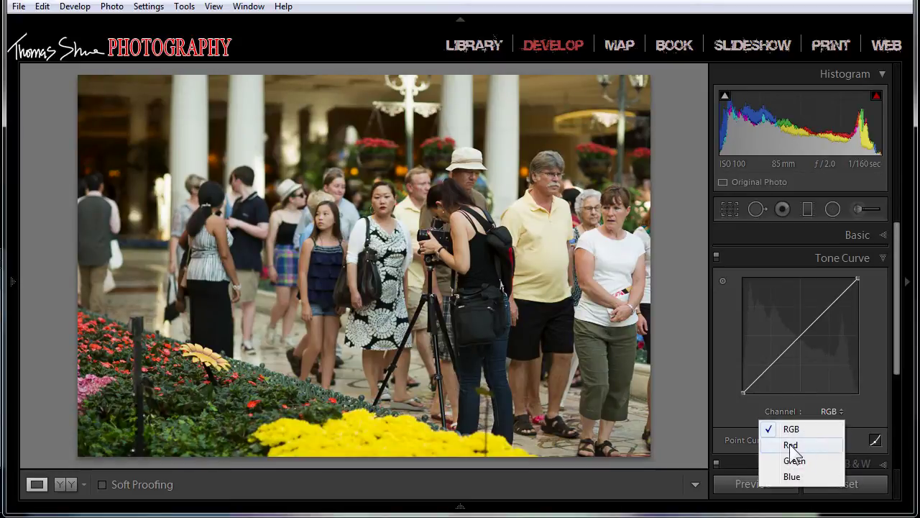
click(833, 442)
key(alt+Tab)
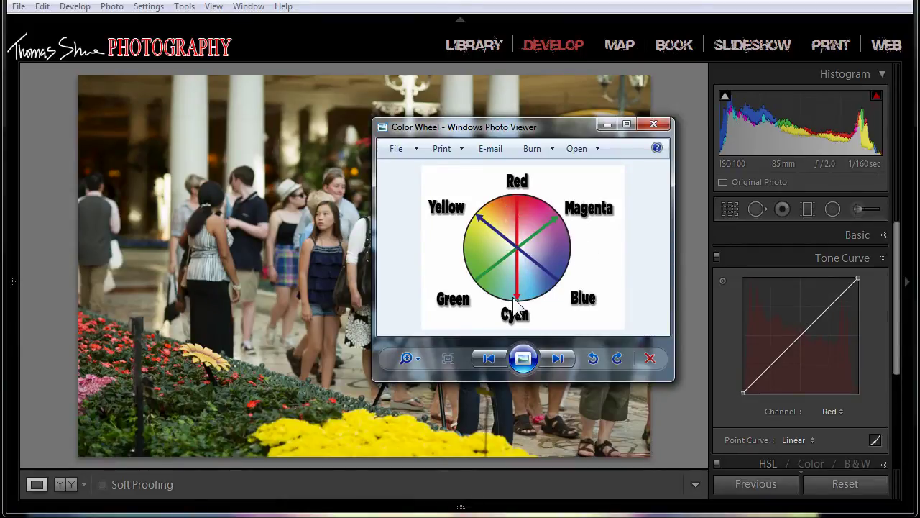
drag(560, 122, 0, 237)
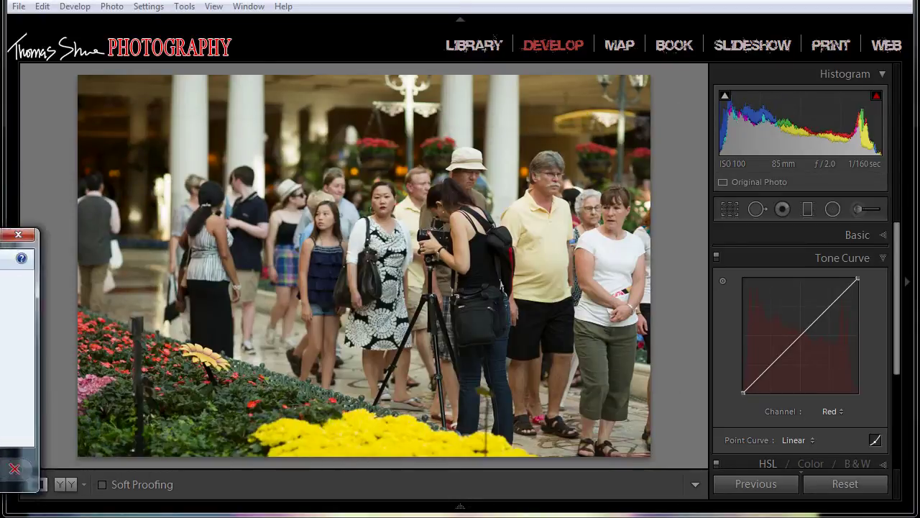
Pull the Red curve's midpoint down to about 59.6 / 34.9 % to tint the photo cyan, and remove the point.
click(799, 337)
drag(798, 337, 811, 353)
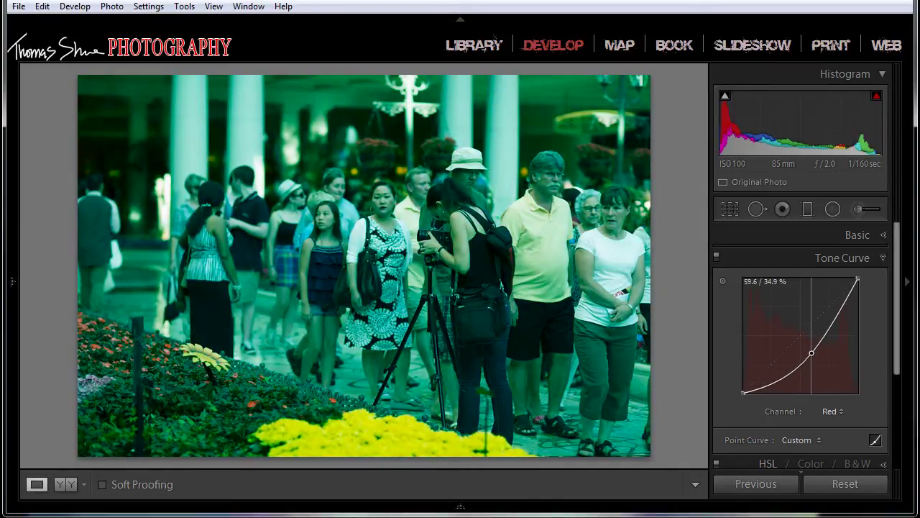
double_click(811, 353)
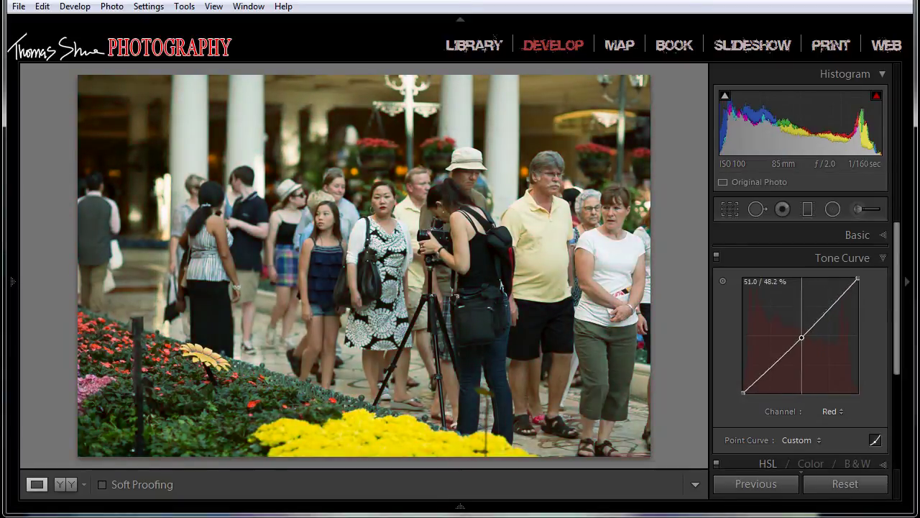
Add seven anchor points along the Red curve, covering the midpoint, highlights and shadows, to lock the line in place.
click(829, 306)
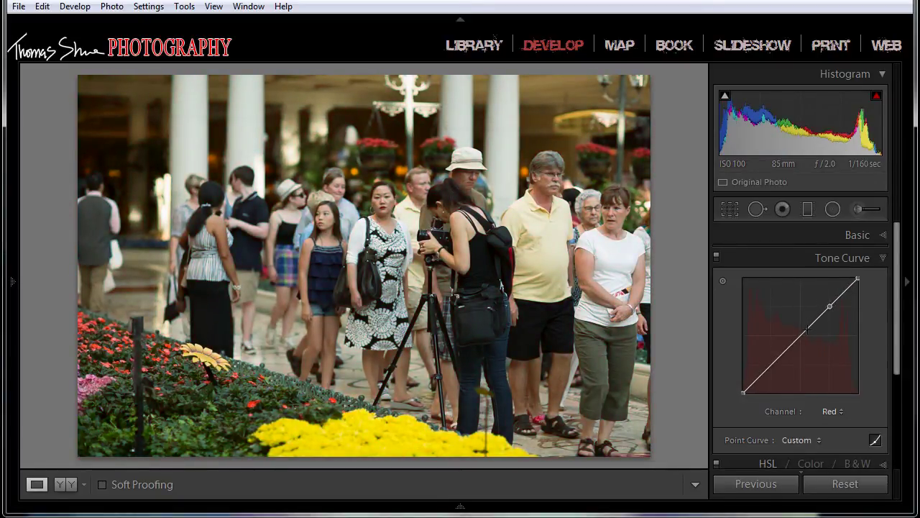
click(800, 336)
click(811, 325)
click(842, 293)
click(821, 315)
click(785, 350)
click(757, 378)
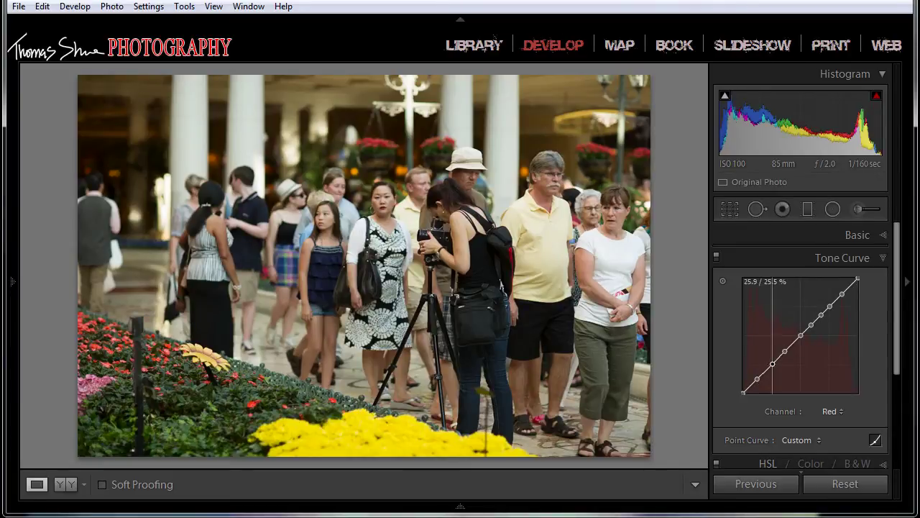
Pull the Red curve down at a shadow point near 25.9 %, and toggle the Tone Curve adjustments off and on to compare.
drag(774, 362, 778, 374)
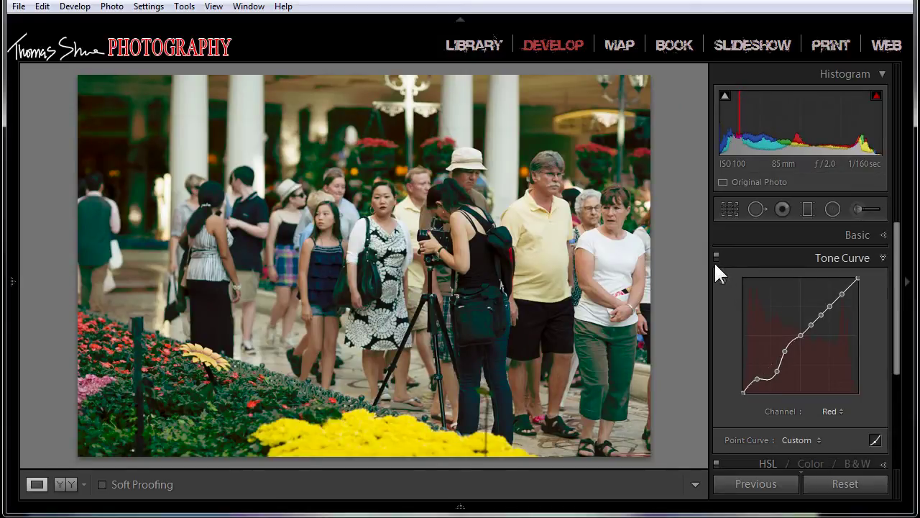
click(715, 257)
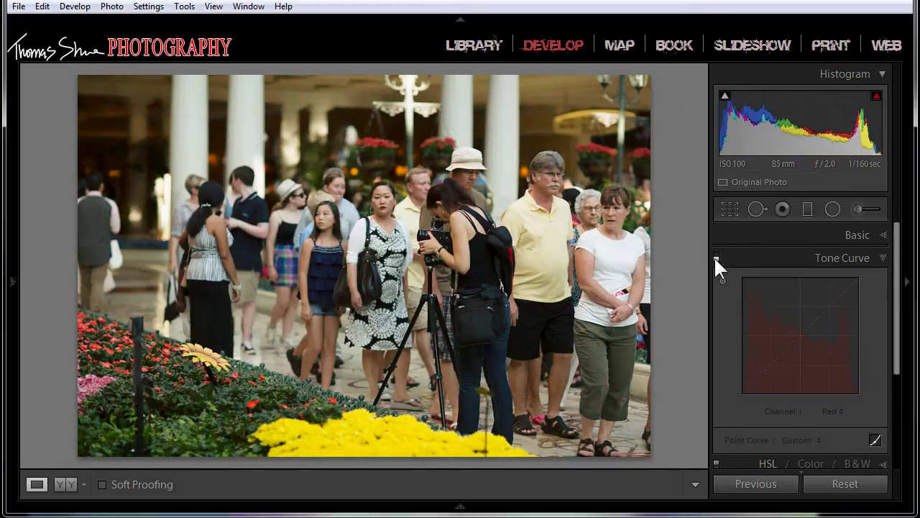
click(715, 256)
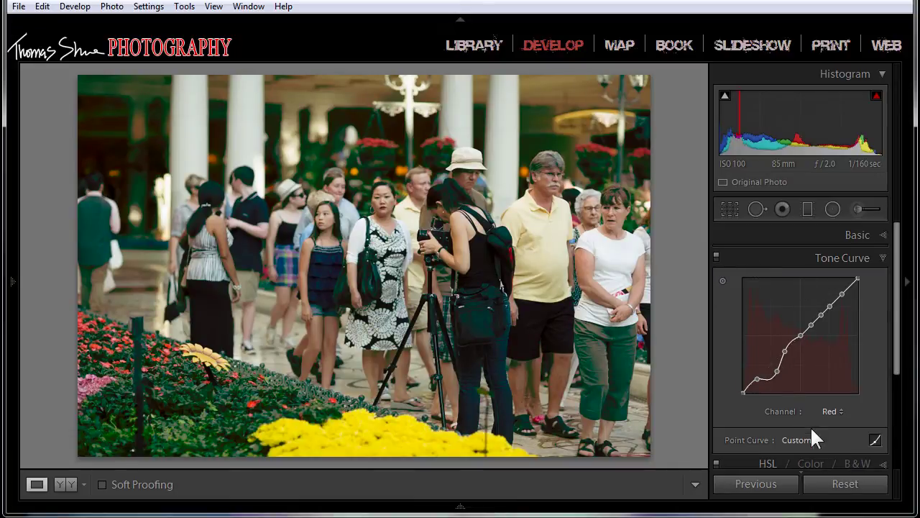
View the RGB channel's curve and return to the Red channel.
click(836, 411)
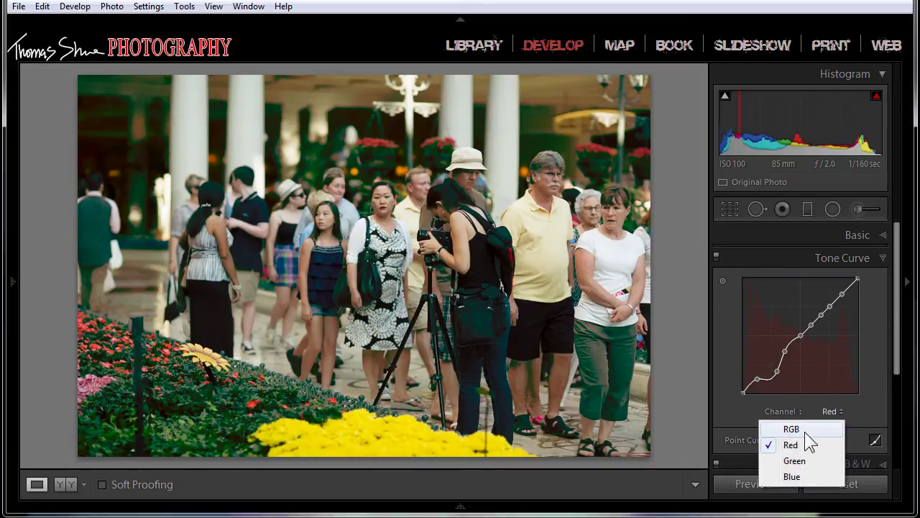
click(805, 430)
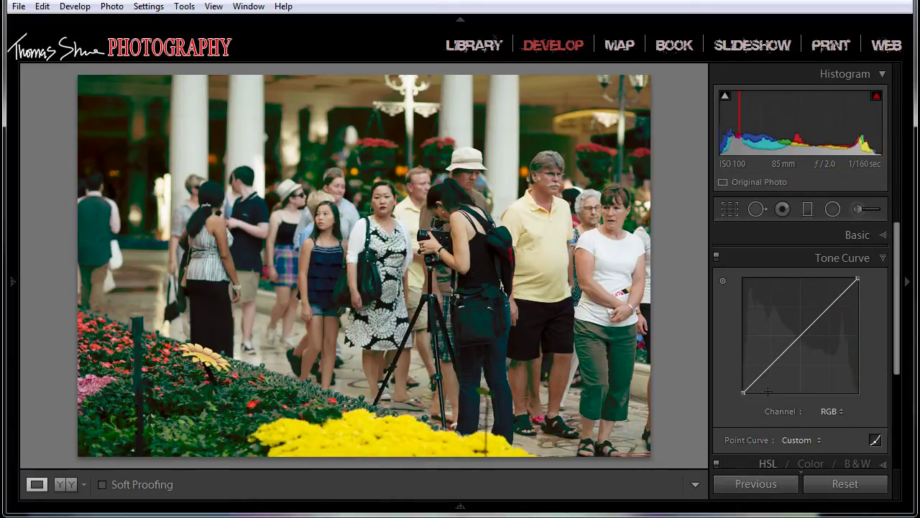
click(841, 411)
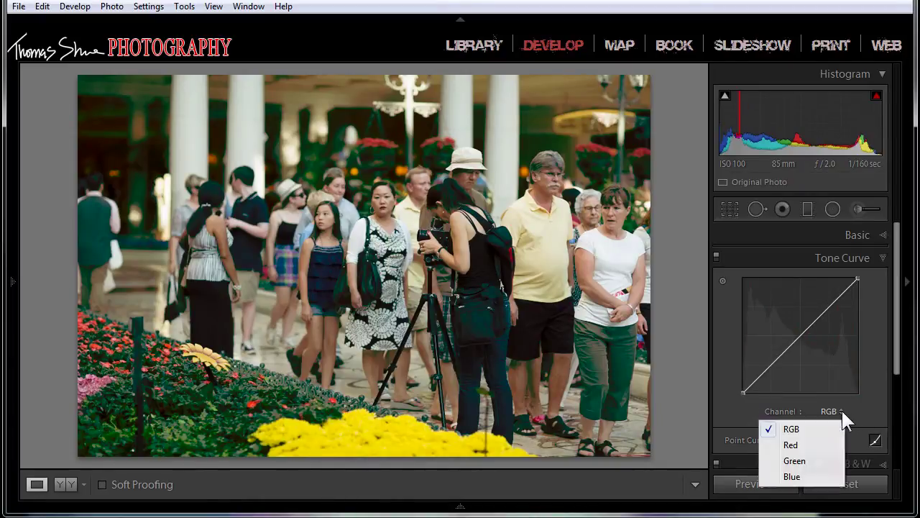
click(791, 445)
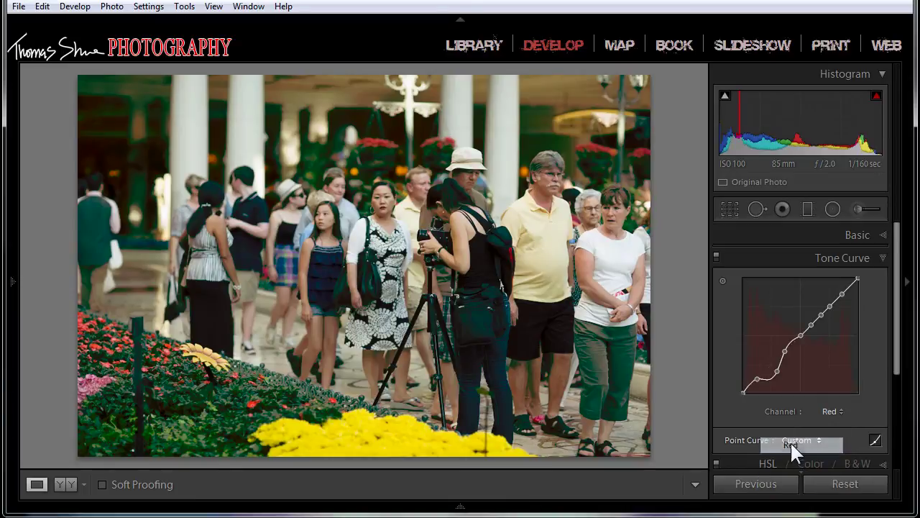
Reset the Red channel's point curve to Linear.
click(837, 412)
click(839, 413)
click(815, 439)
click(781, 456)
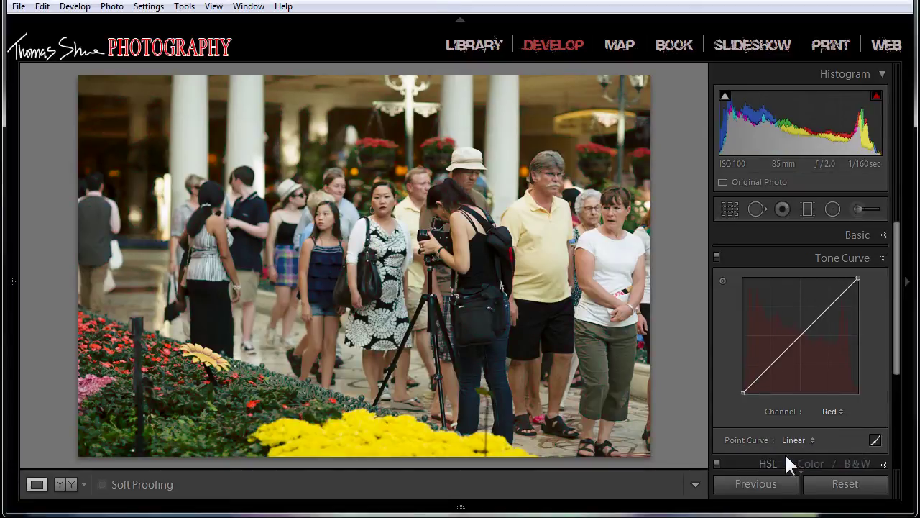
Bring the colour wheel image over the photo to examine the opposite of blue, and move it out of view again.
click(842, 407)
click(726, 402)
drag(1, 253, 288, 216)
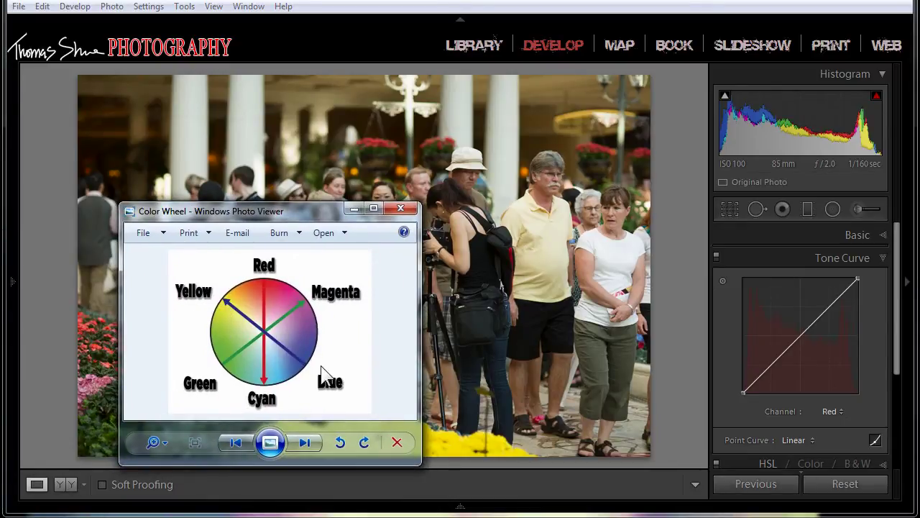
drag(334, 216, 0, 259)
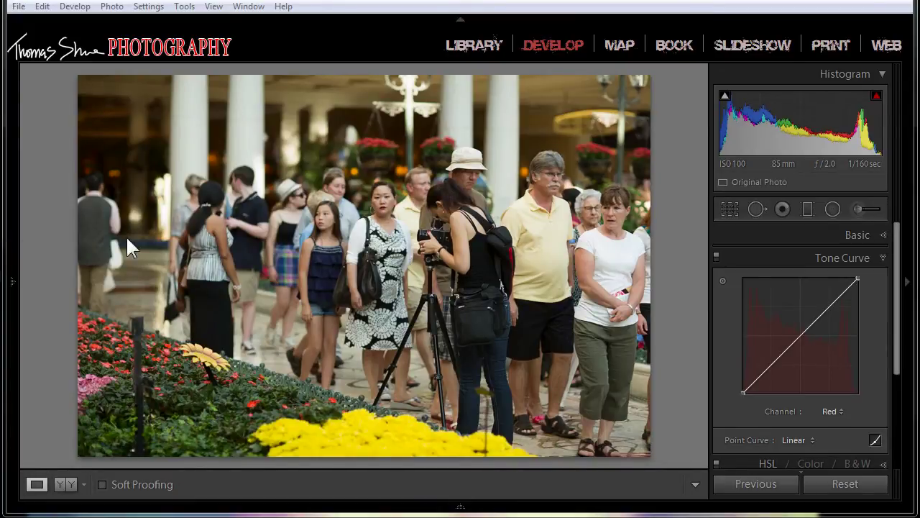
Anchor the Blue channel's midpoint and shadows, raise its highlight and midtone points, and reset the curve to Linear.
click(844, 411)
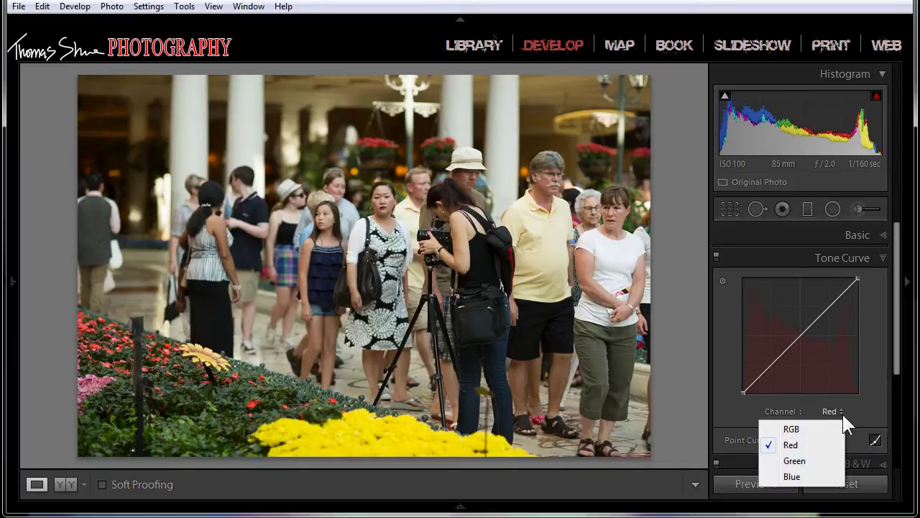
click(794, 477)
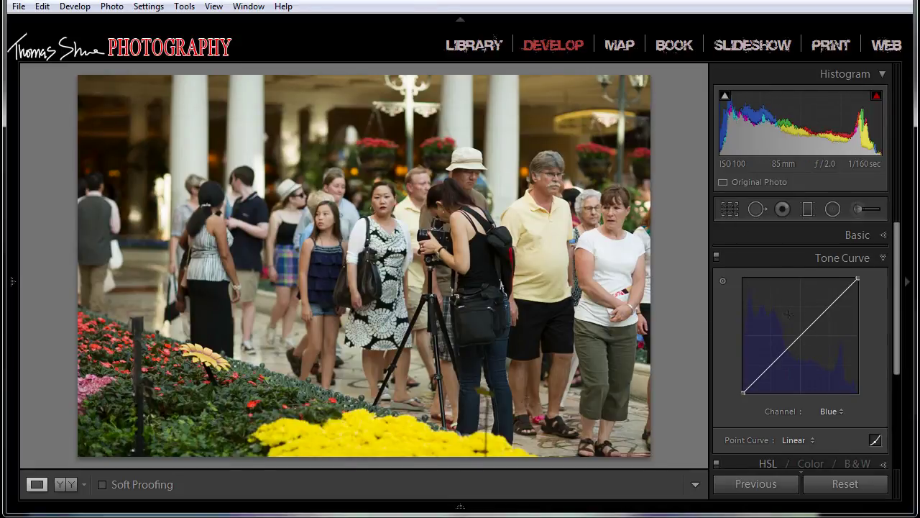
click(800, 335)
click(778, 358)
click(754, 381)
drag(827, 310, 820, 303)
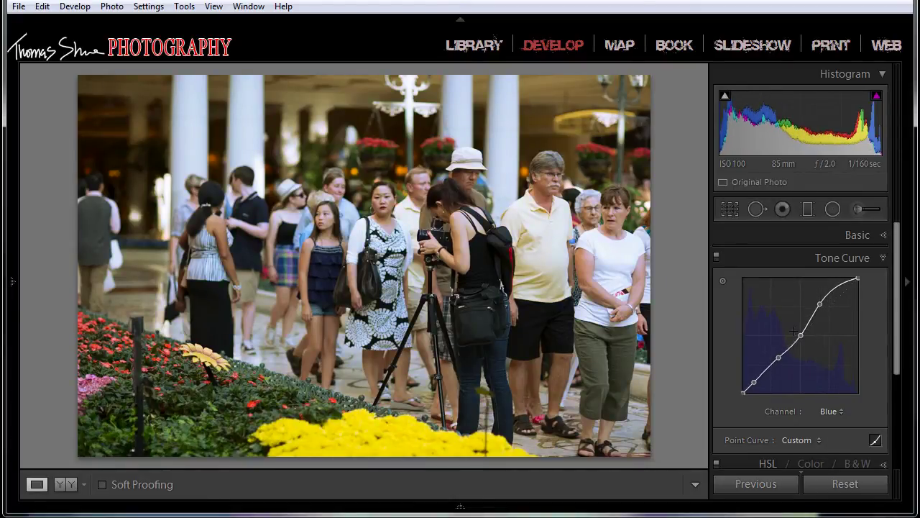
drag(800, 335, 797, 328)
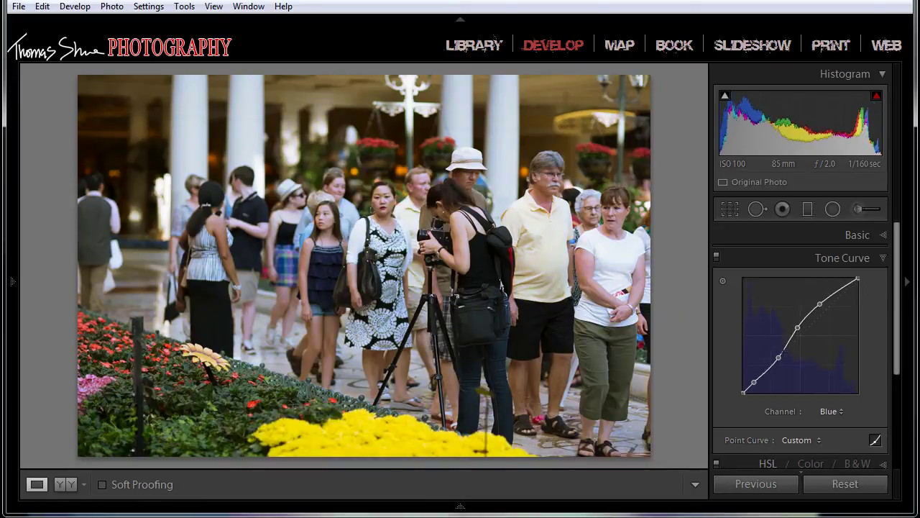
click(815, 440)
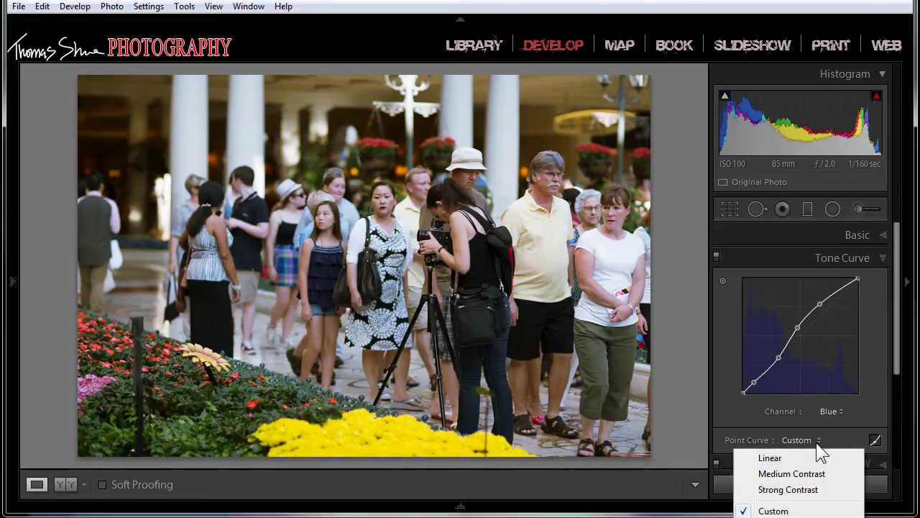
click(785, 454)
Raise the Blue curve's midtones with a single point to tint the photo blue, and remove the point.
drag(801, 335, 792, 329)
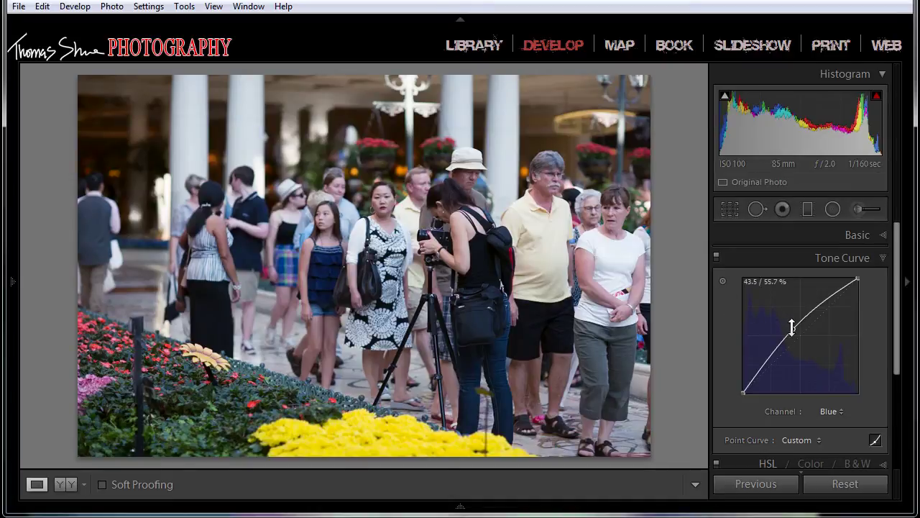
drag(793, 330, 799, 326)
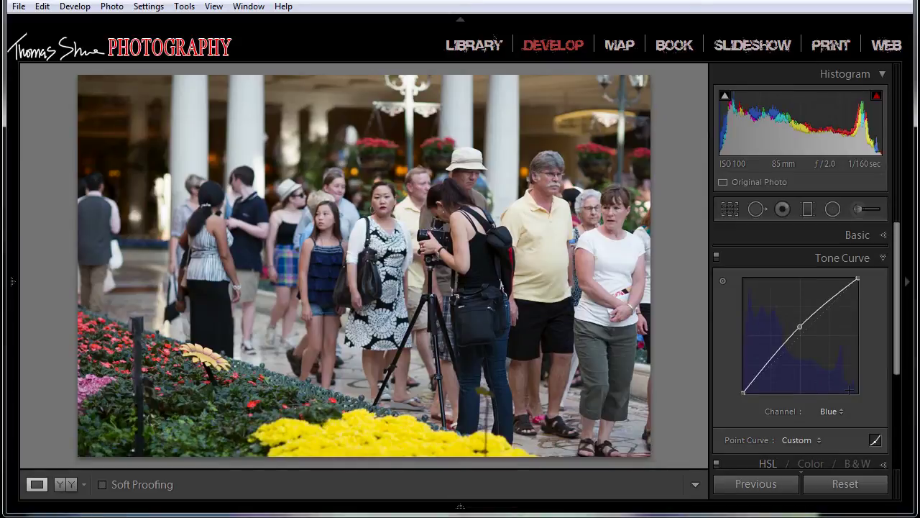
drag(799, 326, 884, 338)
Shape the RGB channel's curve into an S by raising a highlight point and lowering a shadow point to increase contrast.
click(841, 411)
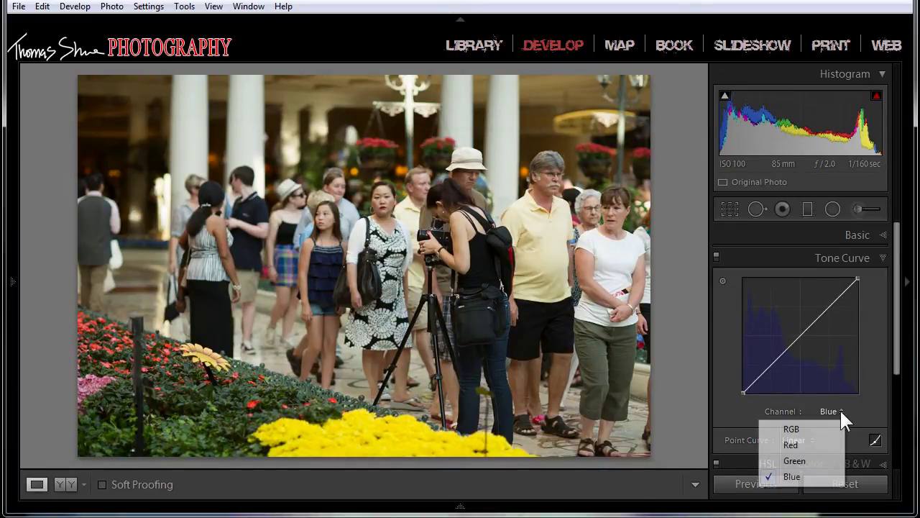
click(794, 430)
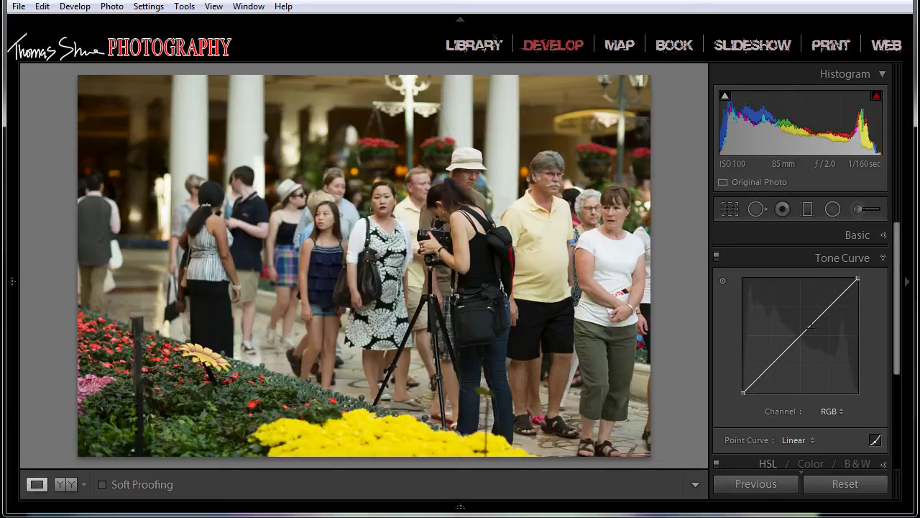
click(830, 307)
drag(828, 306, 824, 302)
drag(773, 364, 770, 372)
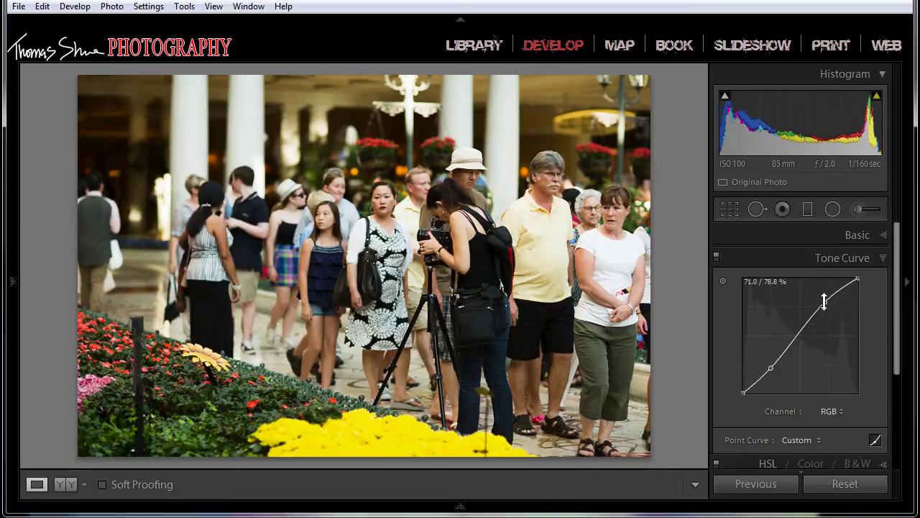
drag(824, 301, 828, 301)
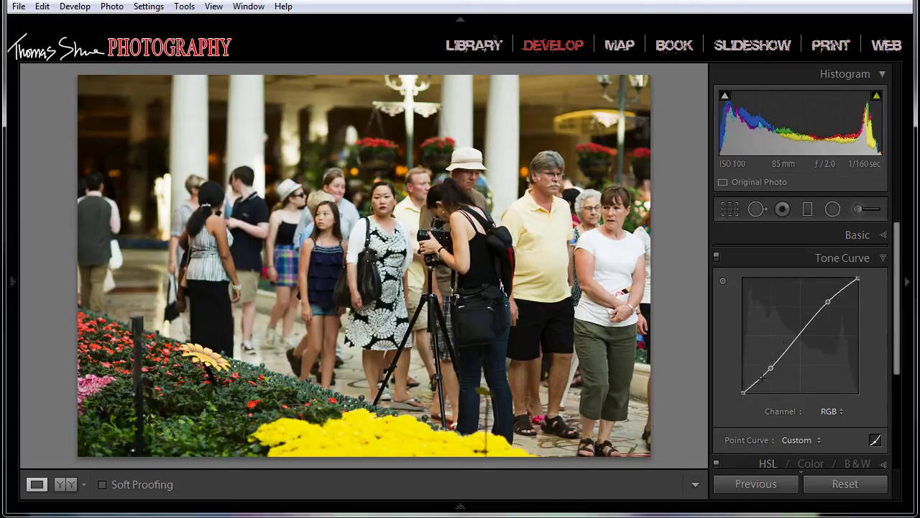
drag(771, 370, 766, 374)
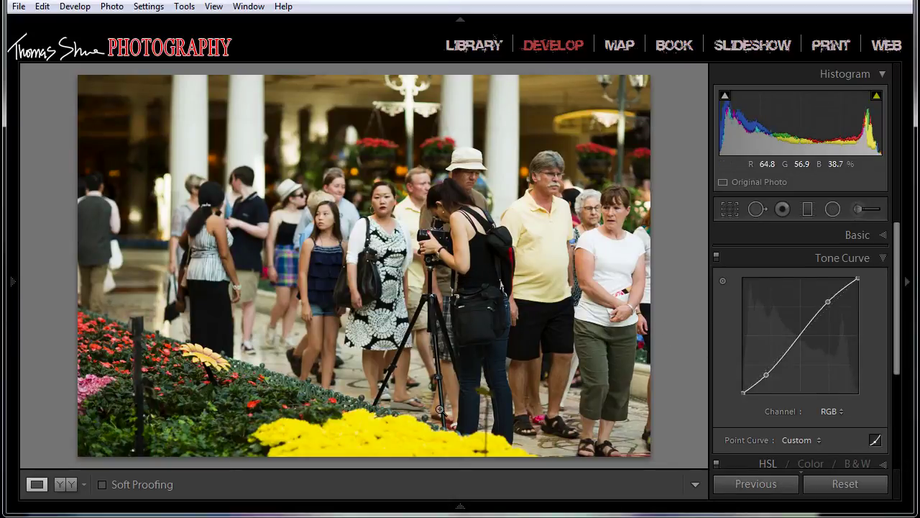
Pull the Red curve's shadow point down to about 27.1 / 20.4 % to add cyan to the shadows.
click(838, 416)
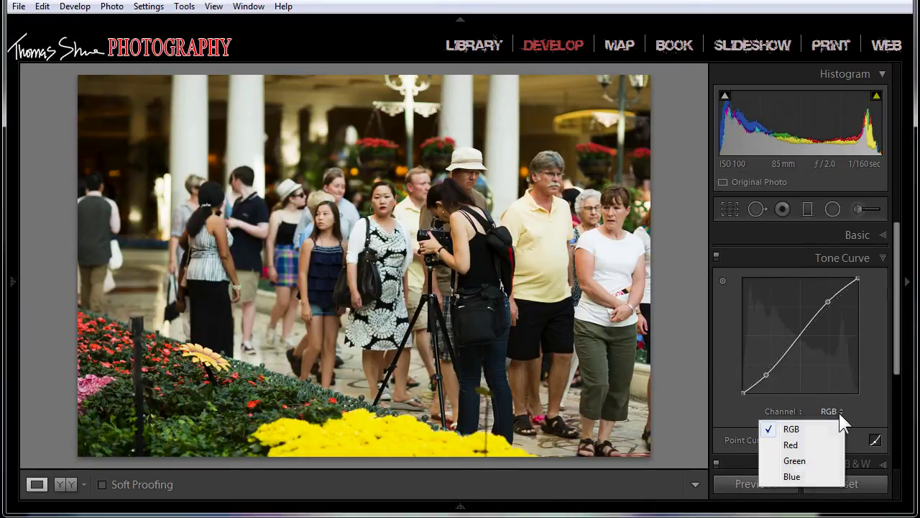
click(793, 445)
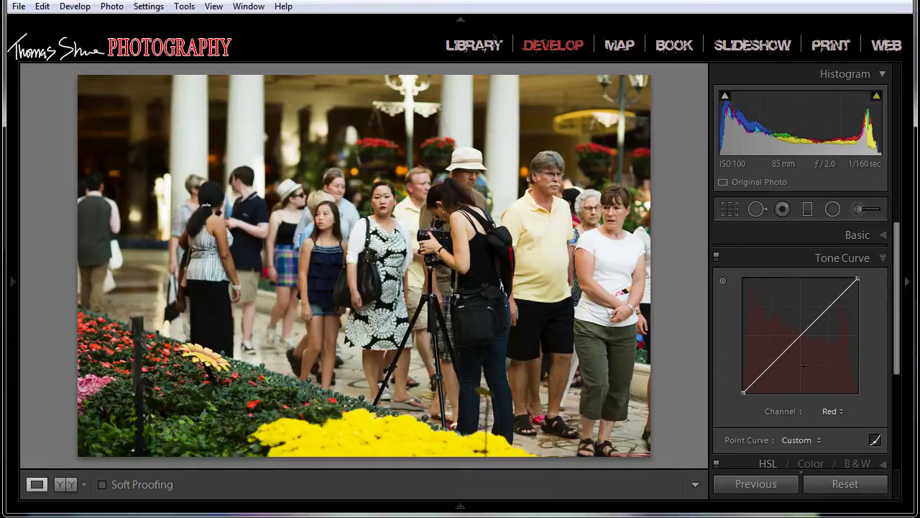
mouse_move(770, 365)
mouse_down()
mouse_move(772, 378)
mouse_move(773, 368)
mouse_up()
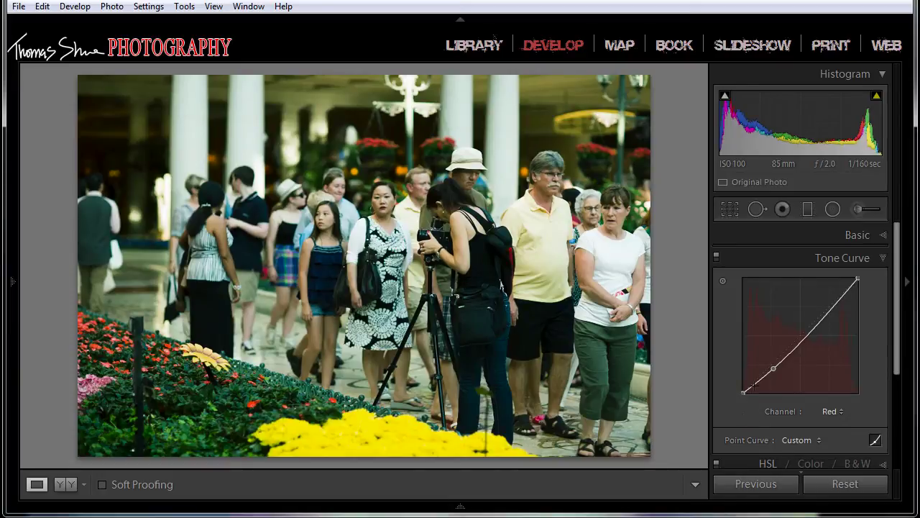
drag(772, 368, 775, 368)
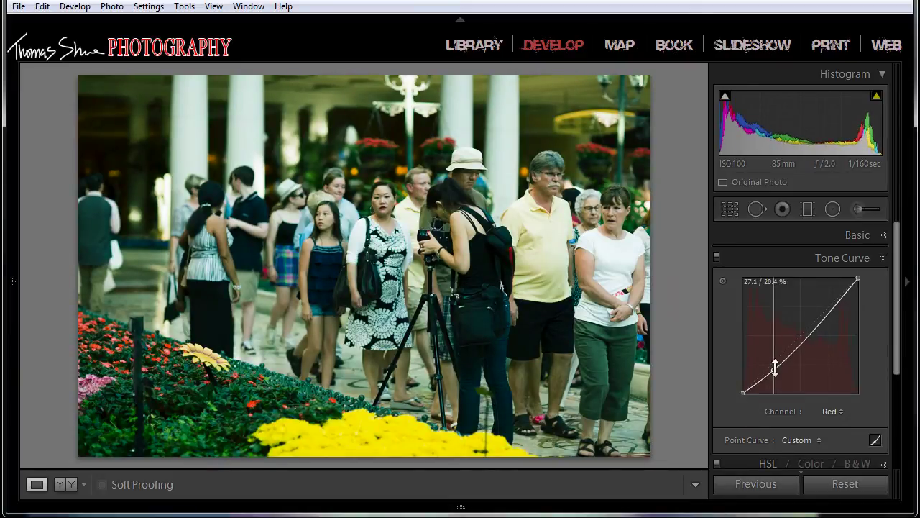
Pull the Blue curve's highlight point down to about 75.3 / 67.5 % to add yellow to the highlights.
click(838, 412)
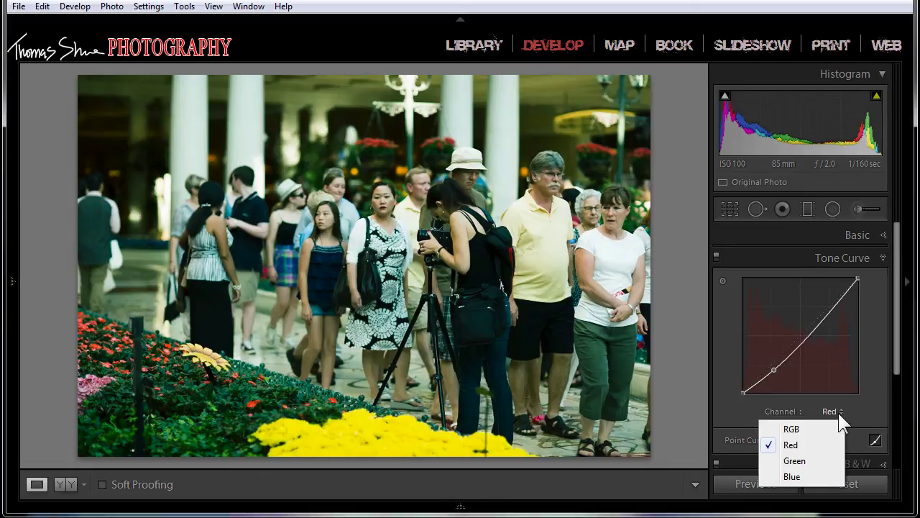
click(791, 476)
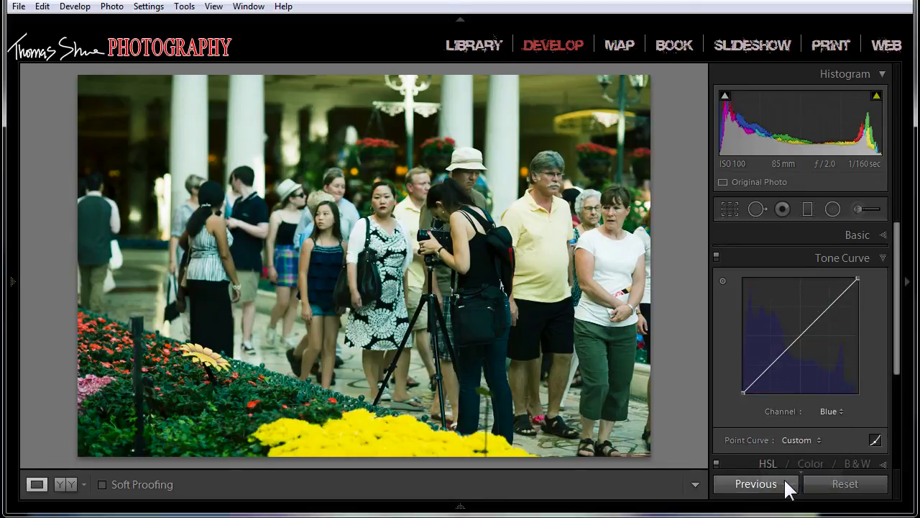
click(826, 311)
drag(827, 310, 830, 315)
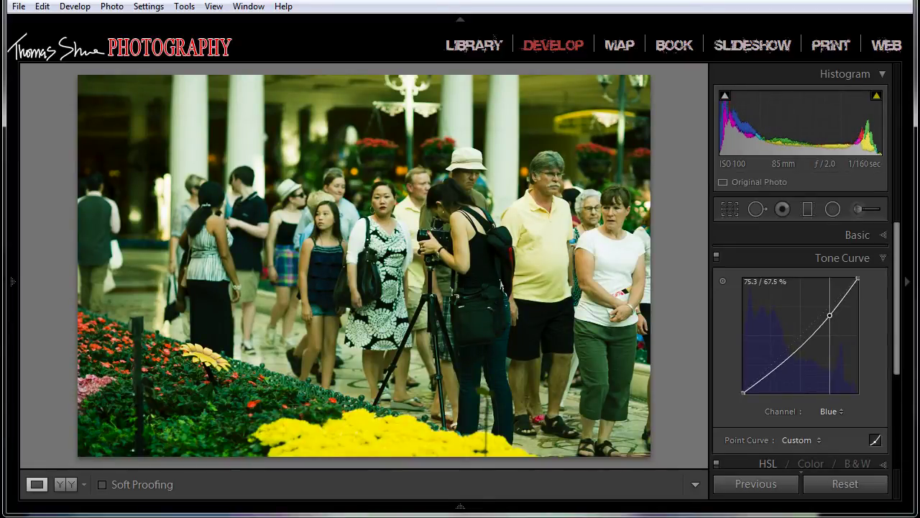
Pull the Green curve down at a shadow point near 33 % to reduce the green cast.
click(834, 411)
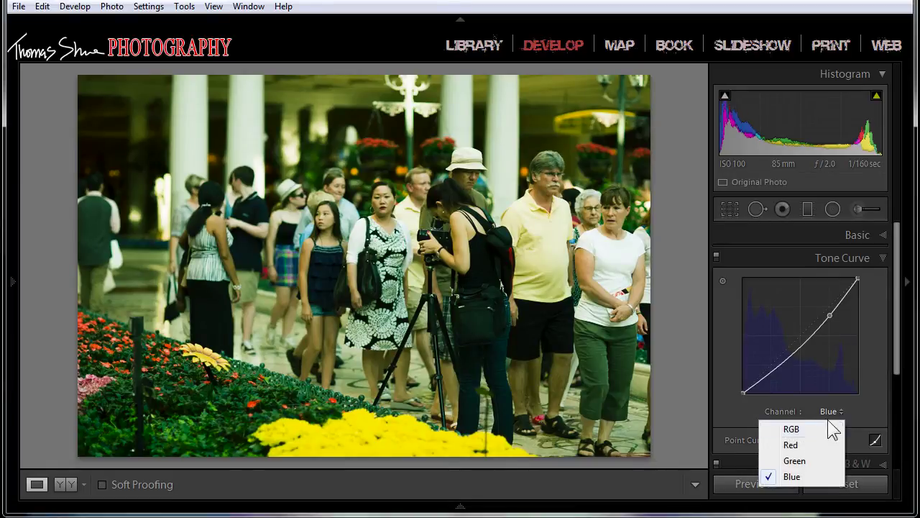
click(794, 460)
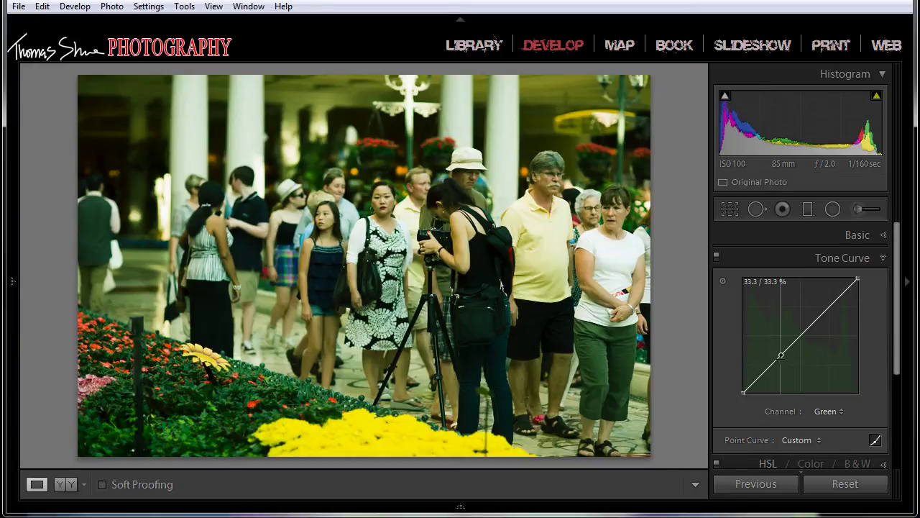
drag(780, 357, 783, 361)
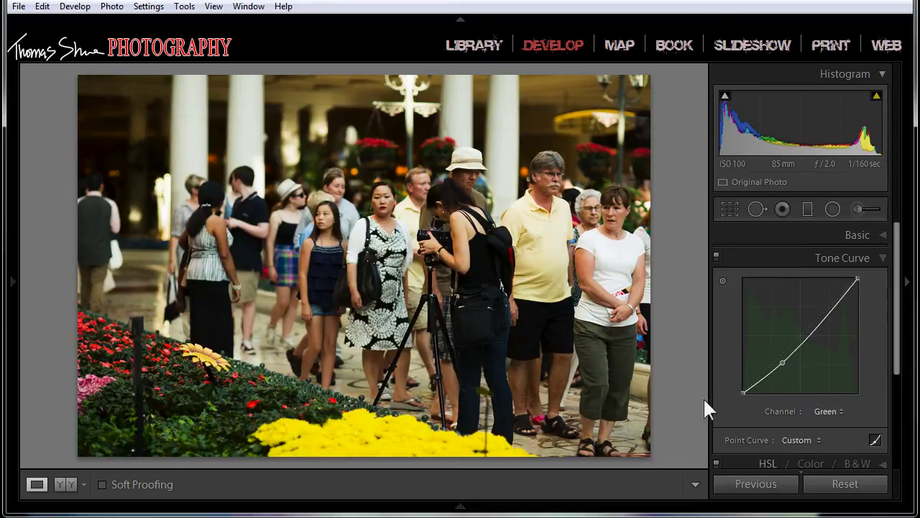
Close the Tone Curve adjustments, show the HSL Saturation sliders and activate their targeted adjustment.
click(881, 258)
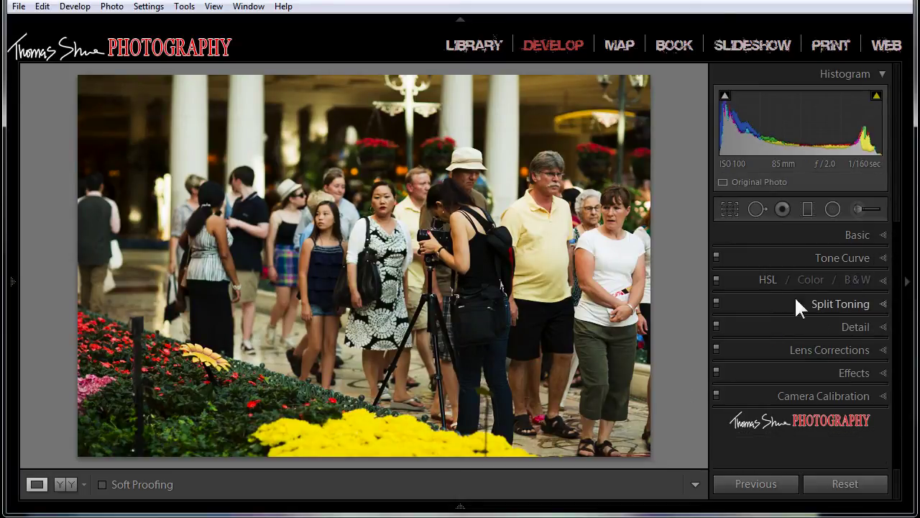
click(768, 280)
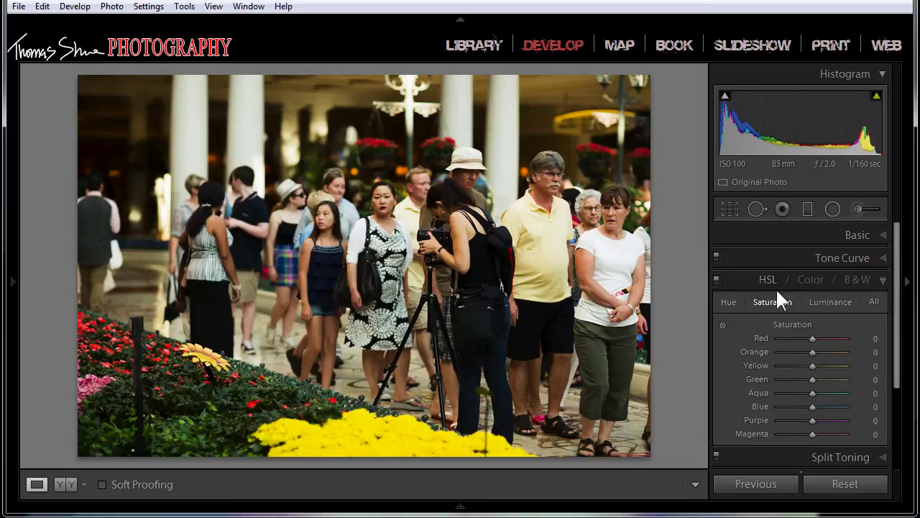
key(ctrl+4)
click(766, 302)
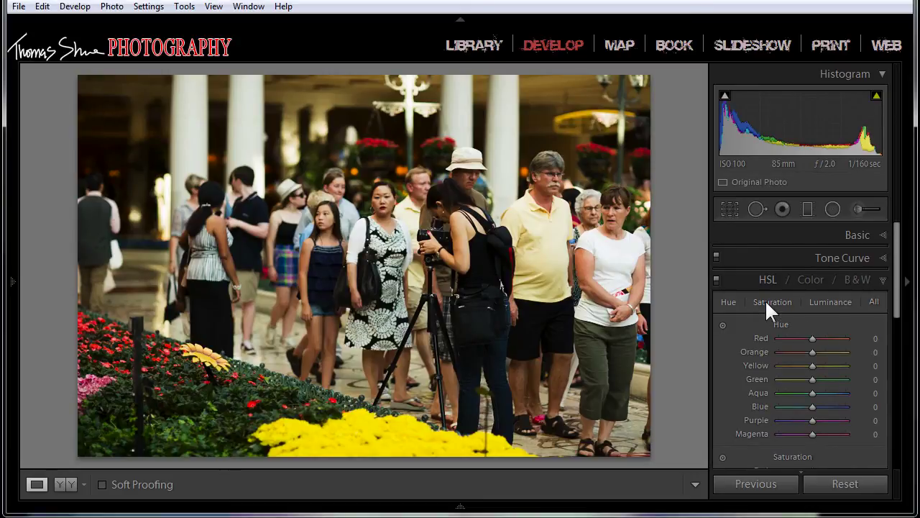
click(722, 325)
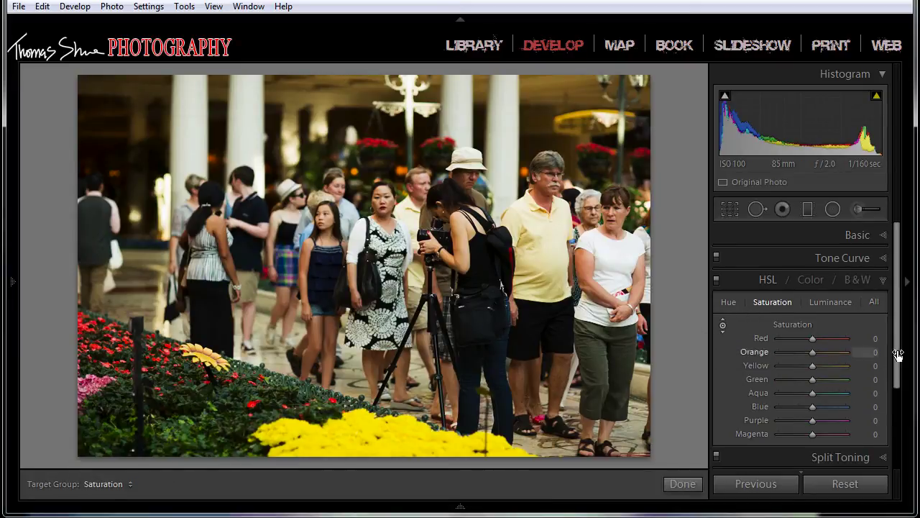
Lower saturation to Yellow -69, Green -12 and Orange -15 with targeted adjustment on the photo, and reset all three to 0.
scroll(900, 359, down, 1)
scroll(900, 359, down, 1)
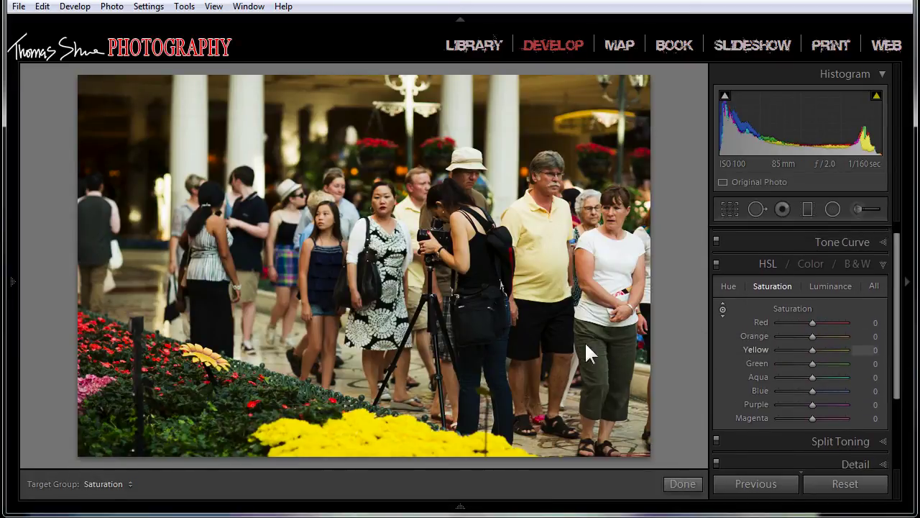
drag(363, 429, 363, 473)
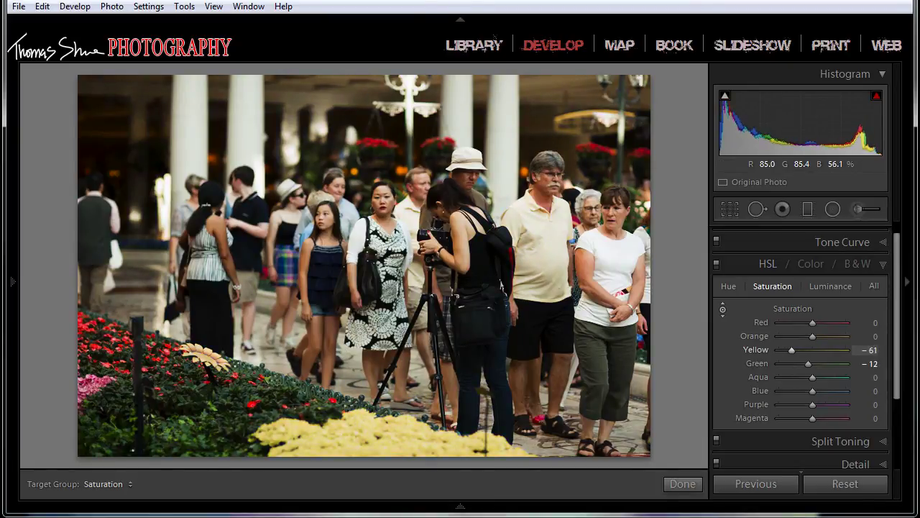
drag(457, 219, 459, 234)
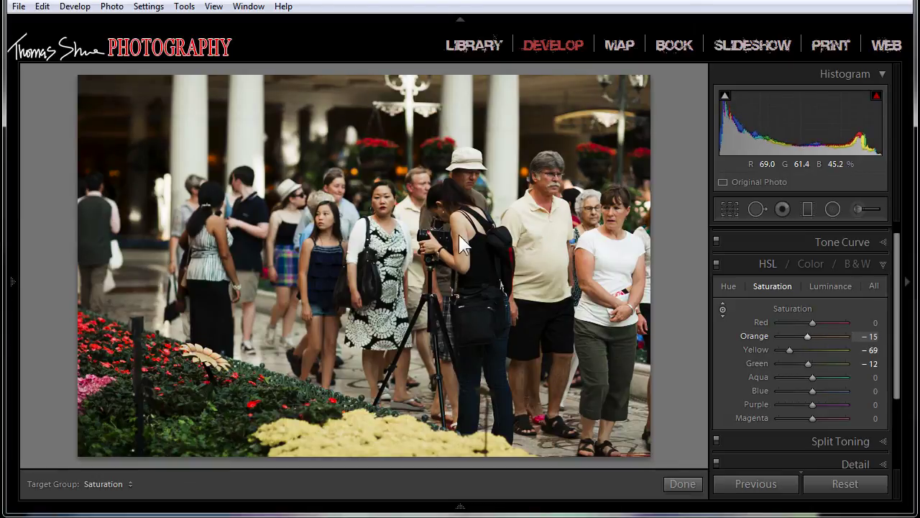
double_click(759, 343)
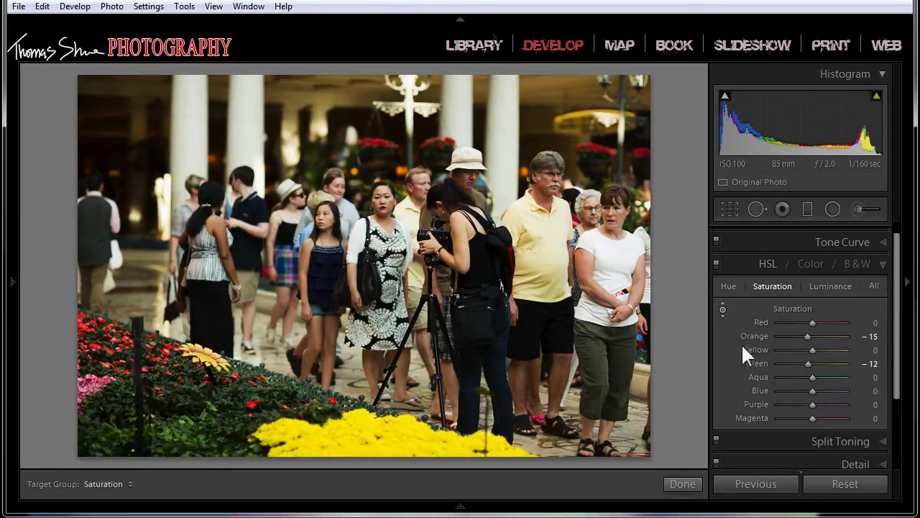
double_click(747, 334)
double_click(751, 361)
Lower the saturation to Red -37, Orange -77 and Yellow -16 to mute the skin tones.
drag(457, 231, 457, 259)
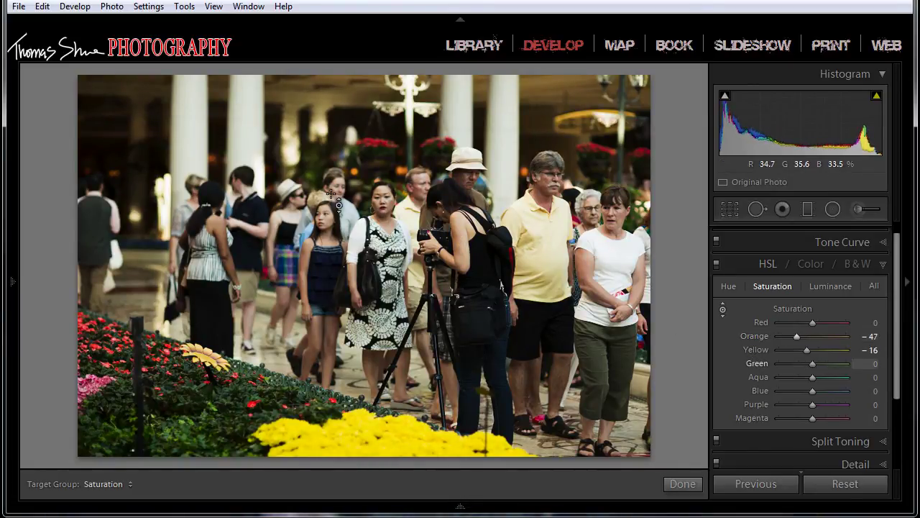
drag(457, 259, 457, 283)
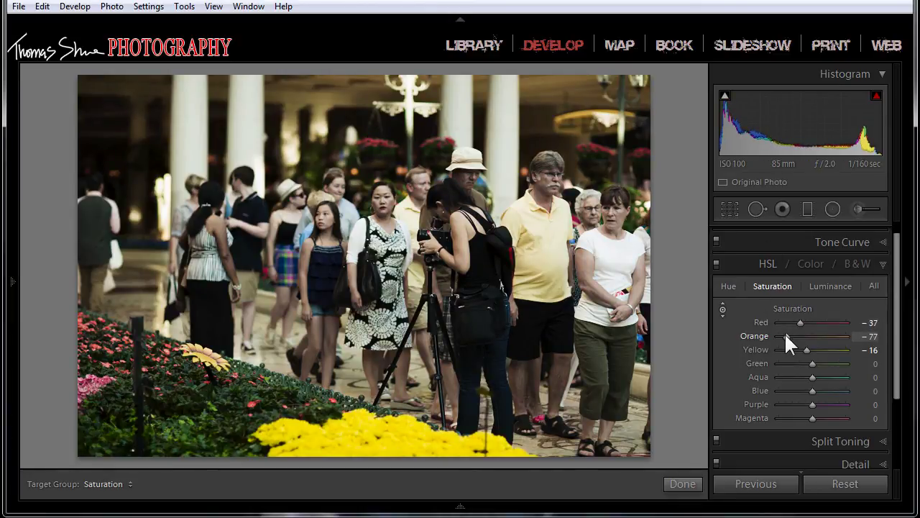
Set saturation to Orange -57, Green -25, Aqua -34, Blue -34, Purple -26 and Magenta -28.
drag(786, 335, 793, 335)
drag(864, 371, 837, 424)
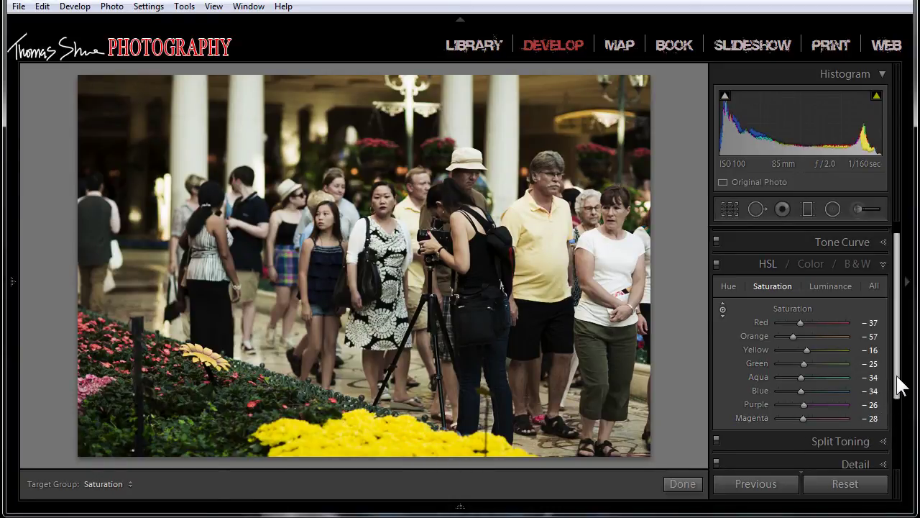
Fine-tune the saturation to Red -43, Orange -56, Yellow -25, Green -33, Aqua -39 and Purple -29.
drag(898, 386, 898, 395)
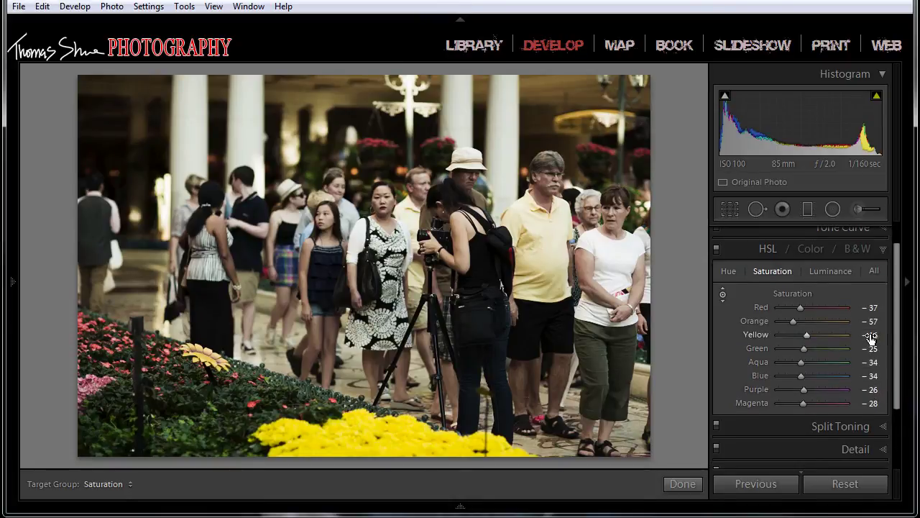
drag(870, 322, 865, 336)
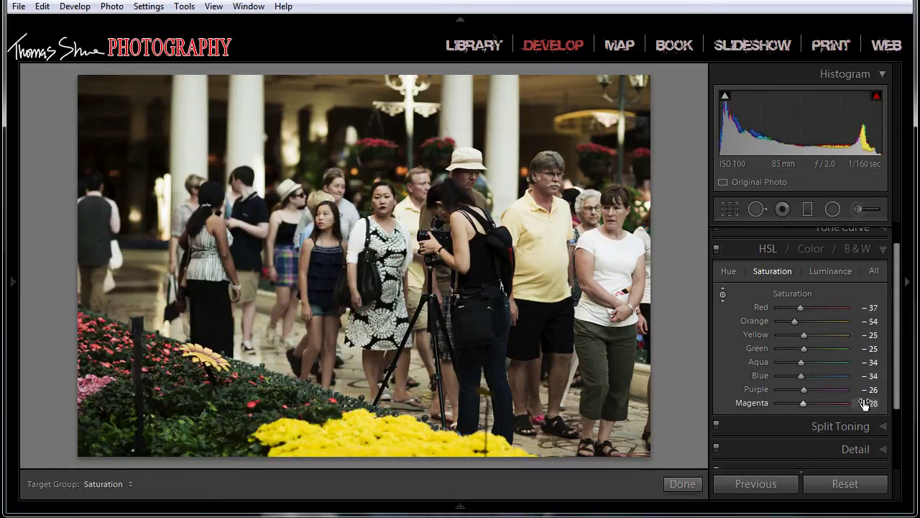
drag(862, 388, 861, 348)
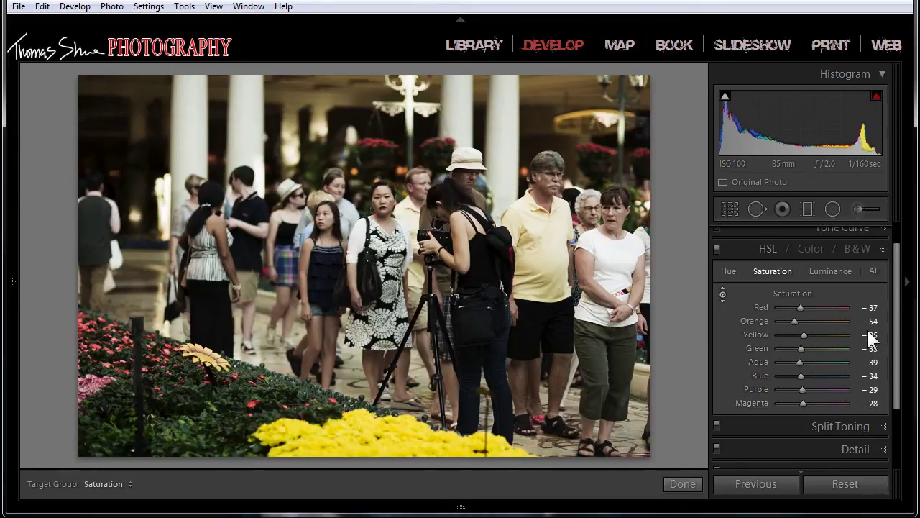
drag(872, 313, 861, 314)
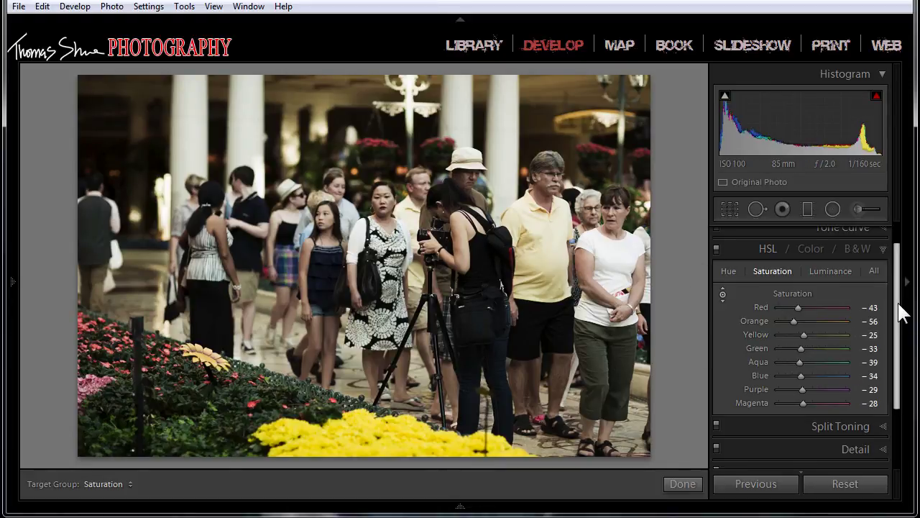
Switch the Tone Curve and HSL adjustments off and back on to compare the photo with and without them.
drag(902, 312, 897, 290)
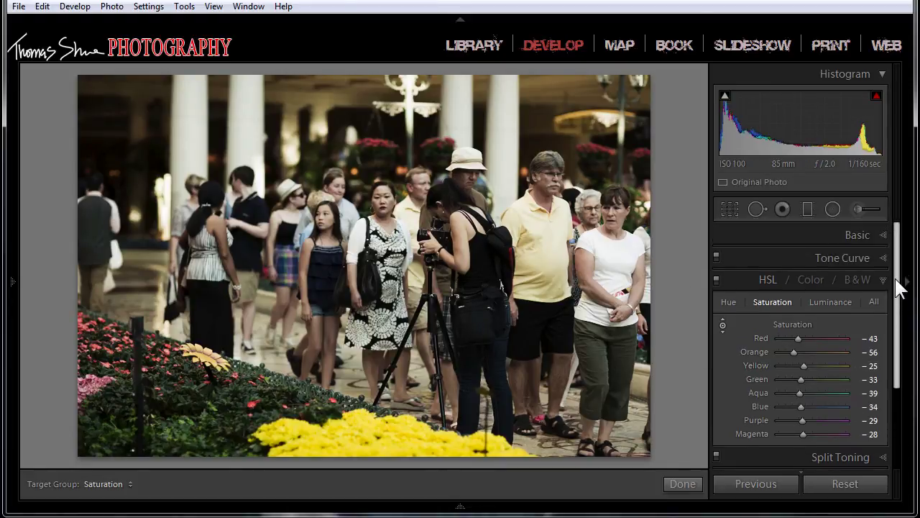
click(716, 257)
click(716, 278)
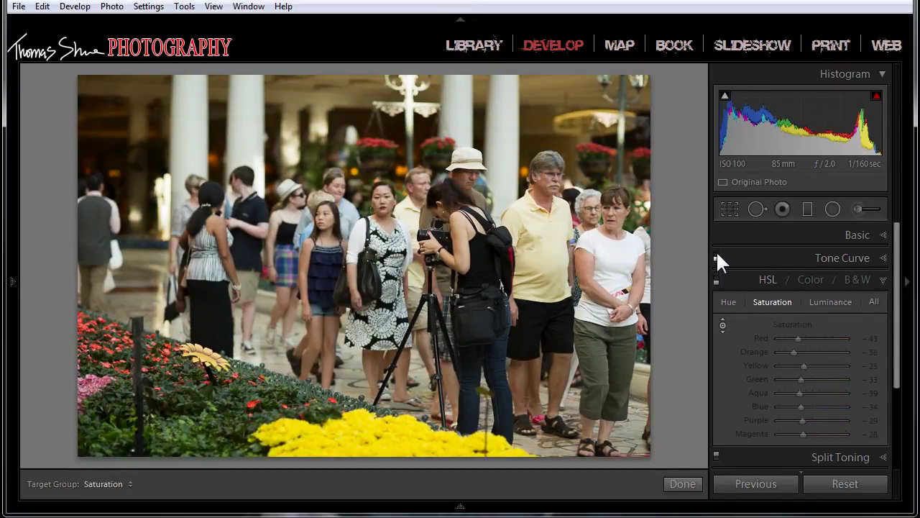
click(716, 257)
click(716, 279)
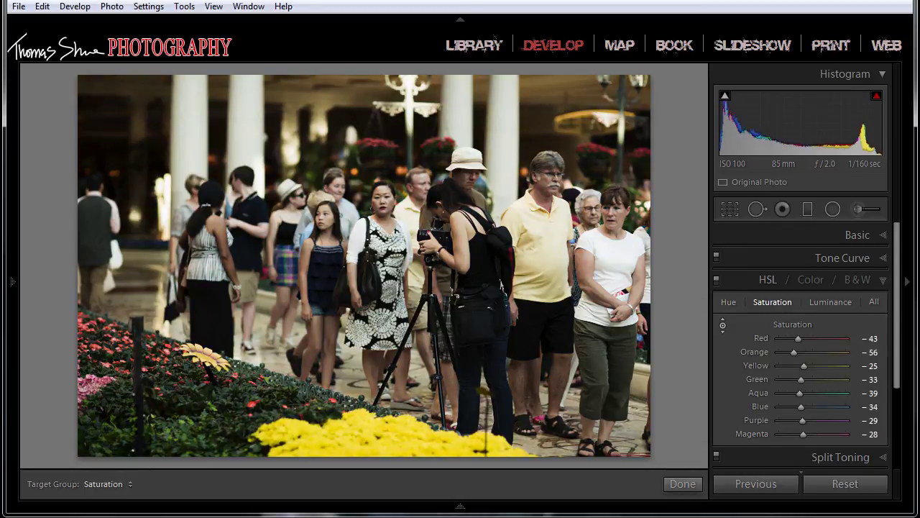